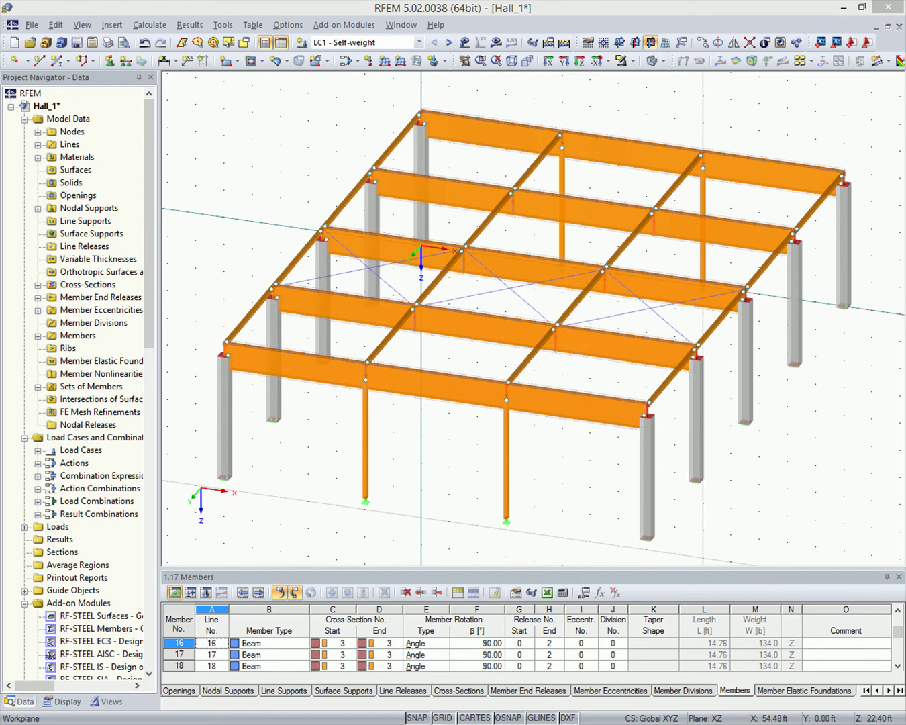
Step: Orbit the Hall_1 frame, check the load case list keeping LC1, and show the add-on module categories
middle_click_drag(758, 471, 718, 469, "ctrl")
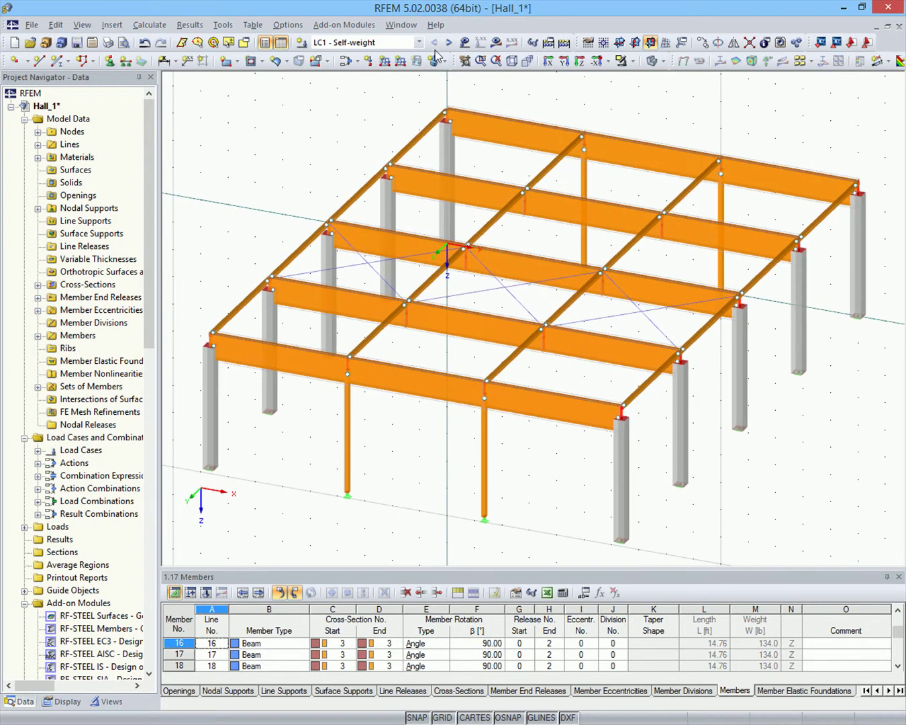
left_click(419, 44)
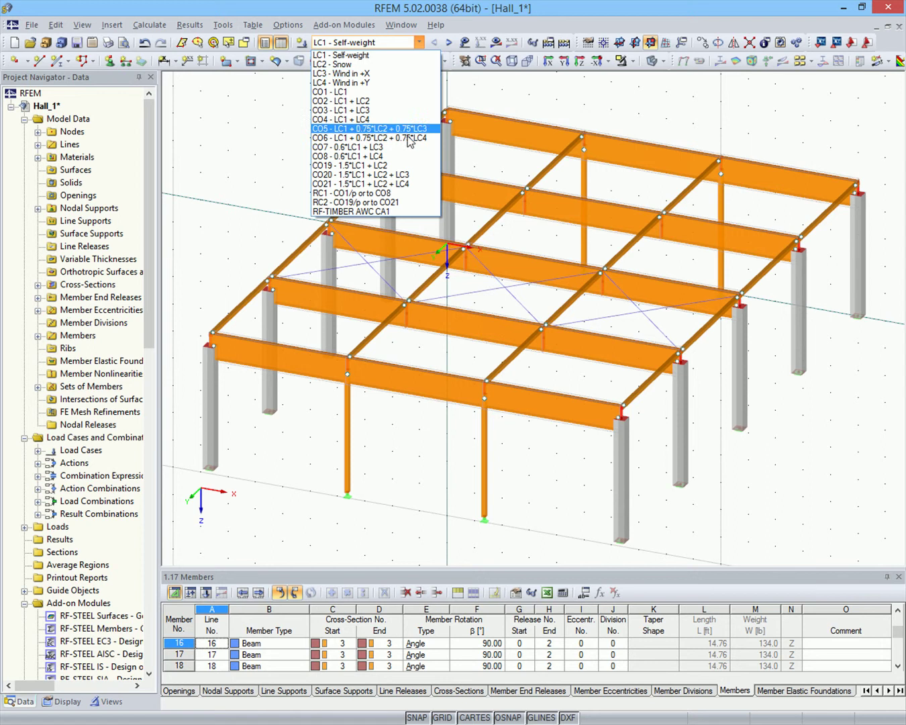
left_click(355, 27)
left_click(354, 26)
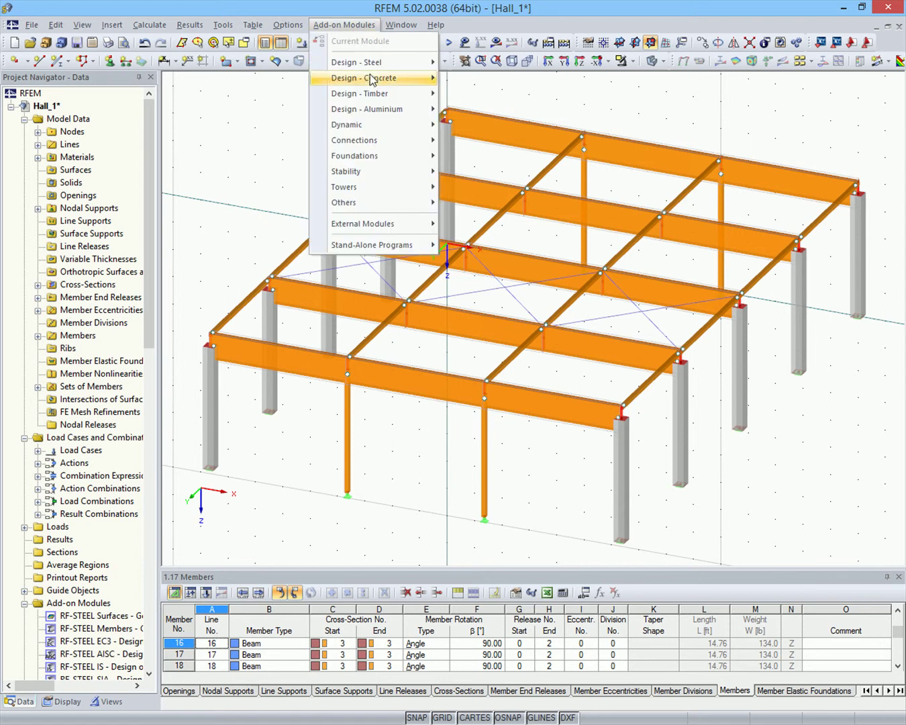
Step: Start RF-TIMBER AWC and limit the designed members to 16-35, window-selected in the model
mouse_move(403, 93)
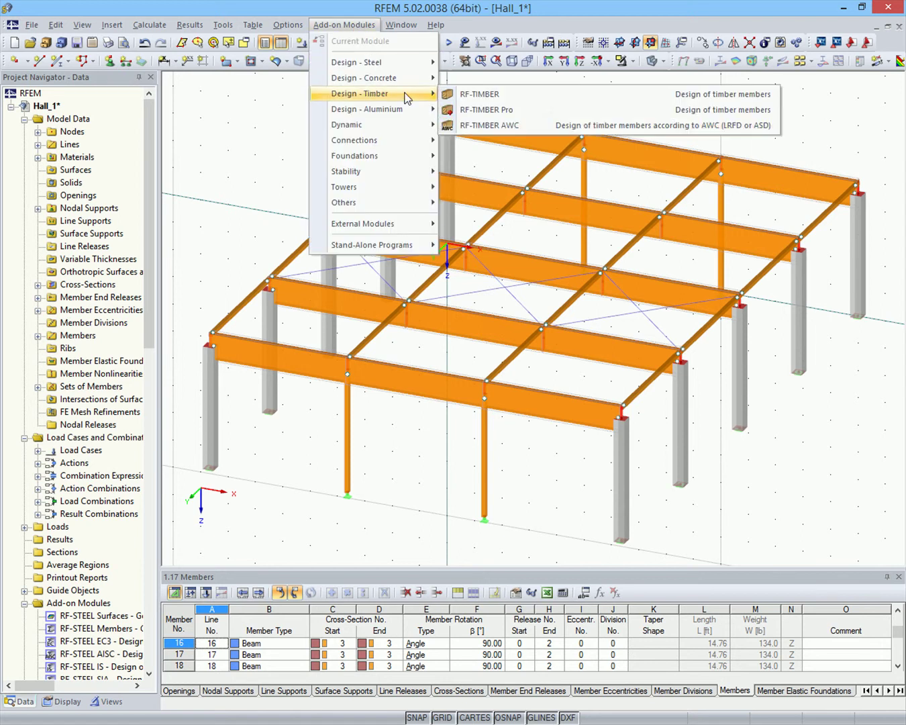
left_click(501, 124)
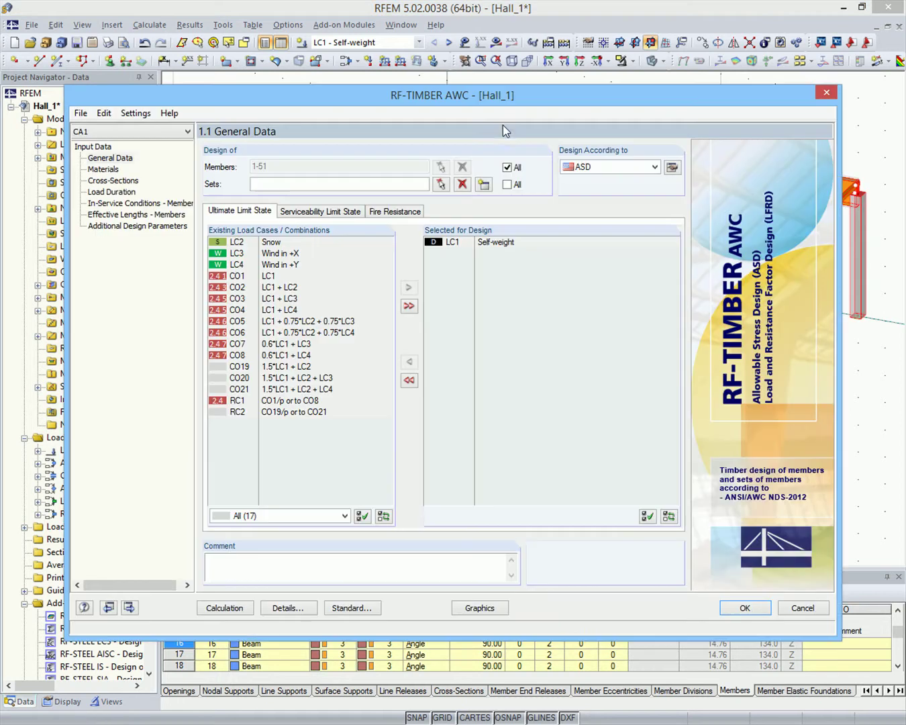
left_click(507, 168)
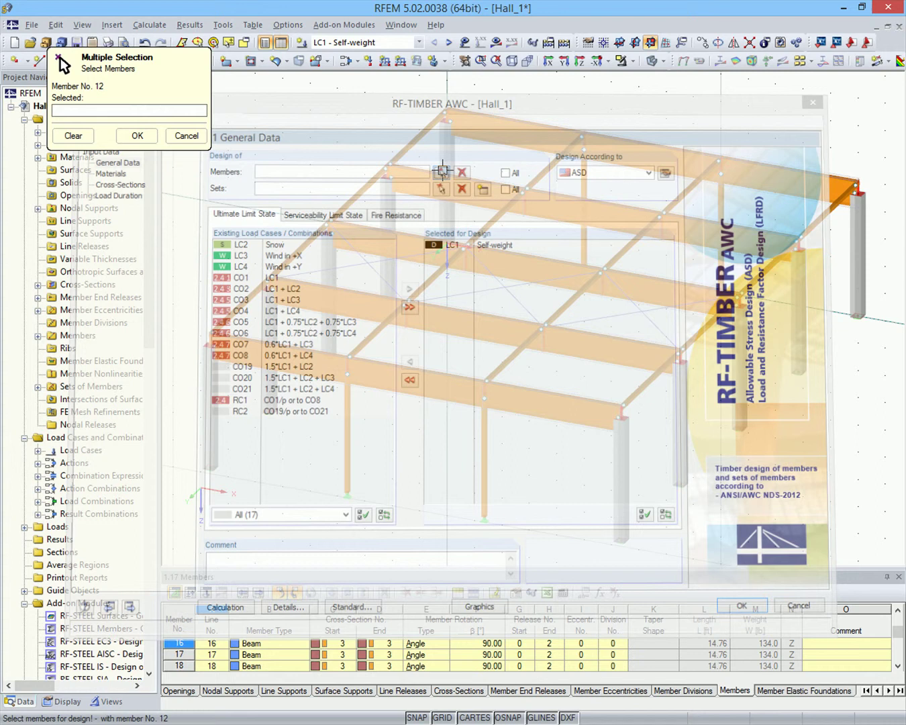
left_click(441, 167)
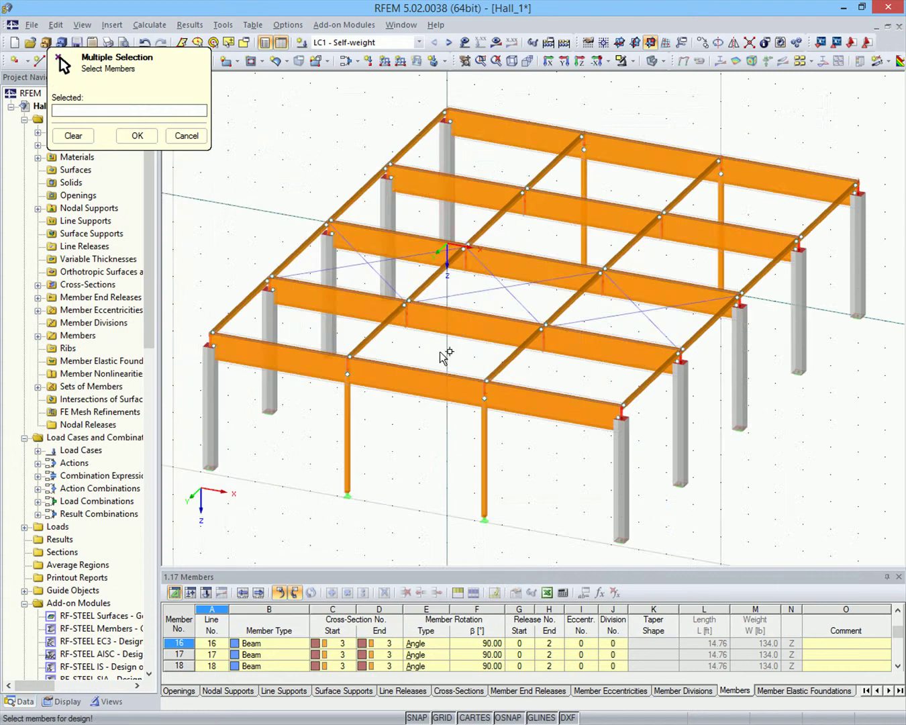
middle_click_drag(396, 475, 542, 327, "ctrl")
left_click_drag(285, 306, 416, 221)
left_click_drag(412, 424, 521, 210)
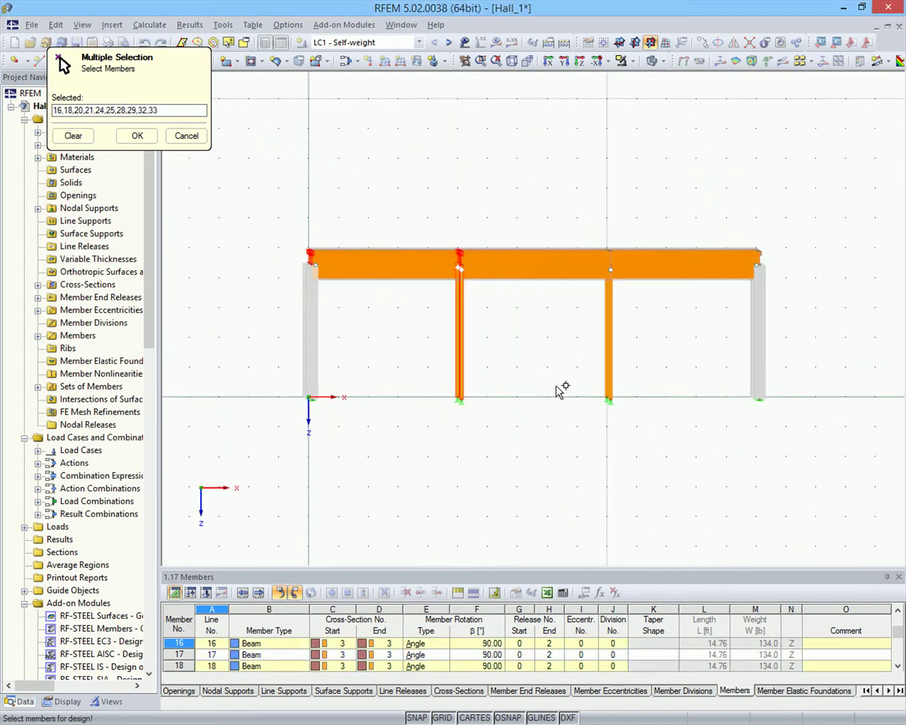
left_click_drag(562, 414, 649, 211)
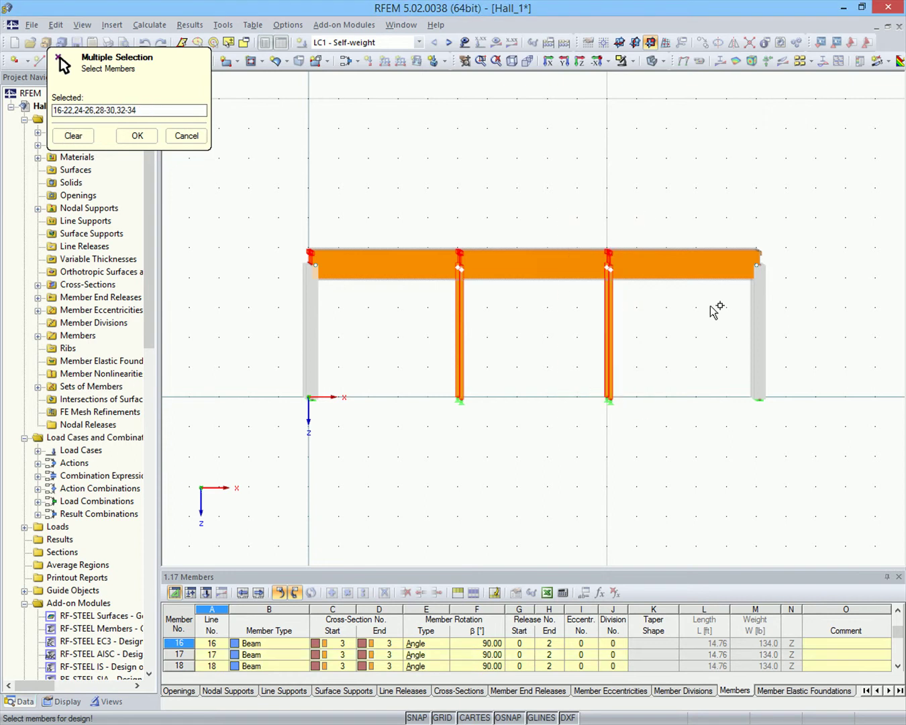
left_click_drag(709, 306, 819, 238)
middle_click_drag(819, 237, 692, 403, "ctrl")
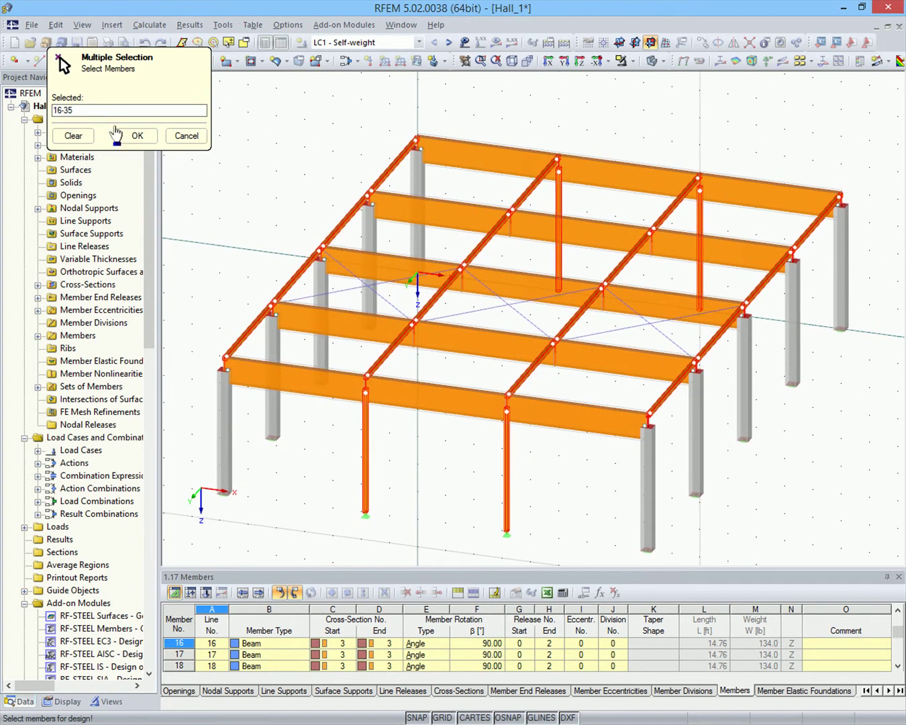
left_click(132, 138)
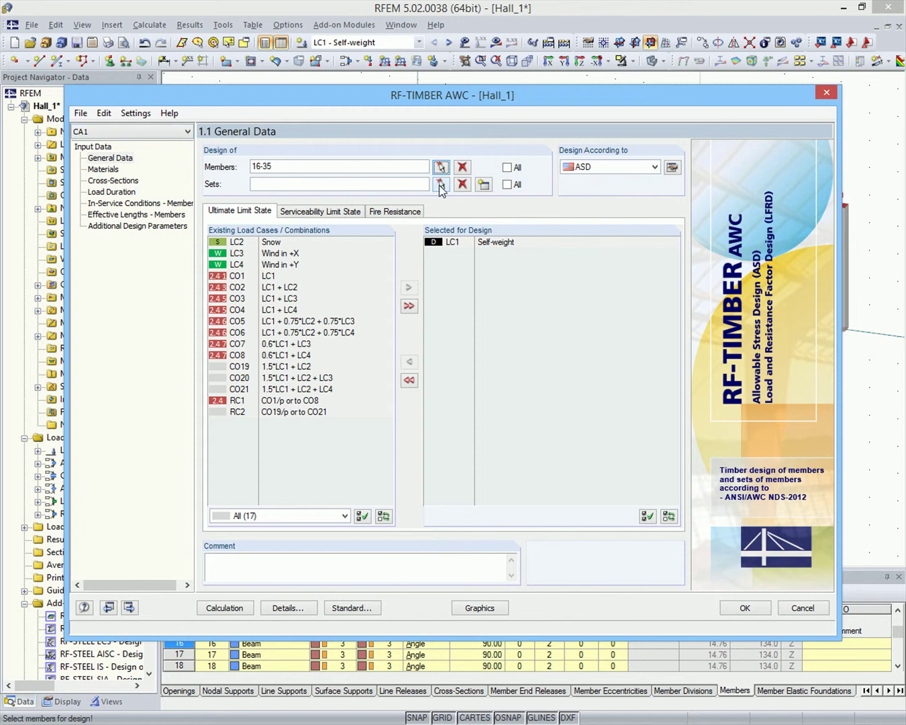
Step: Window-select member sets 1-5 in the model as the sets to design
left_click(441, 185)
middle_click_drag(591, 427, 698, 299, "ctrl")
left_click_drag(695, 231, 670, 341)
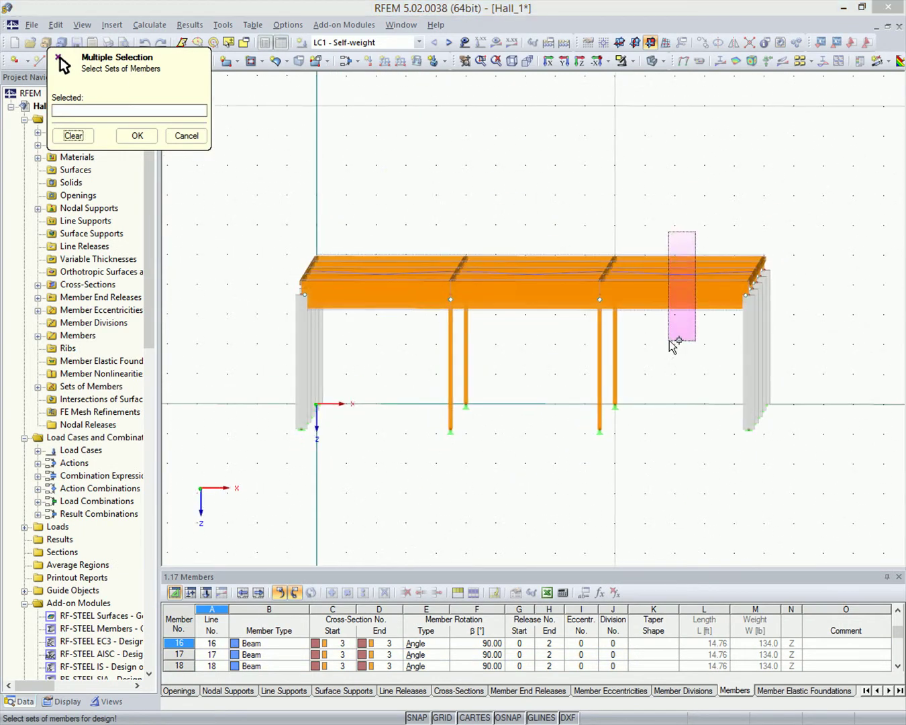
middle_click_drag(825, 341, 691, 448, "ctrl")
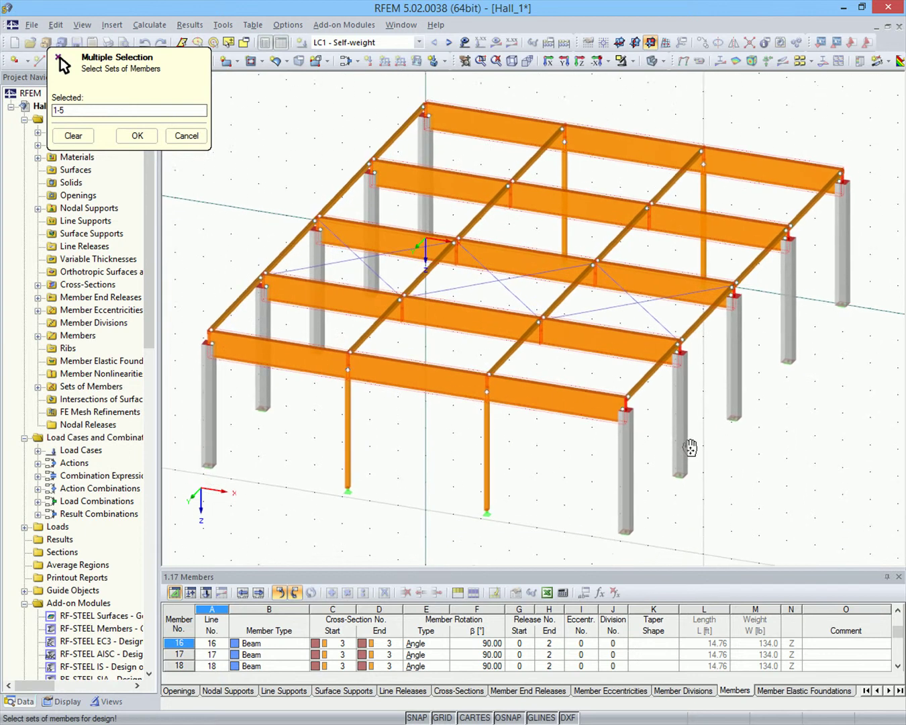
left_click(135, 136)
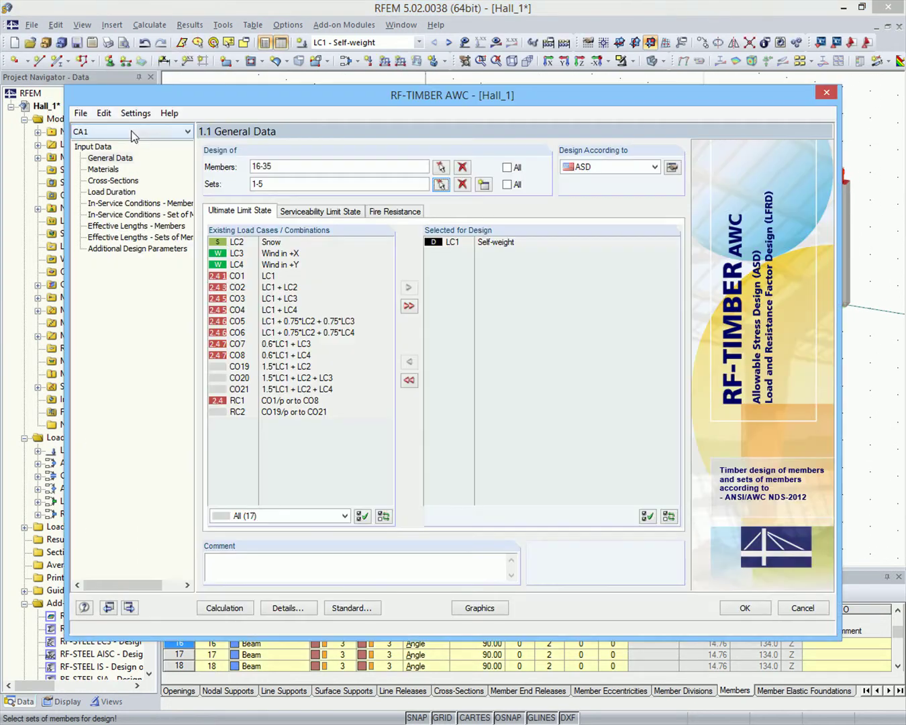
Step: Keep ASD, drop LC1, and assign RC1 to ultimate and fire resistance and RC2 to serviceability
left_click(654, 167)
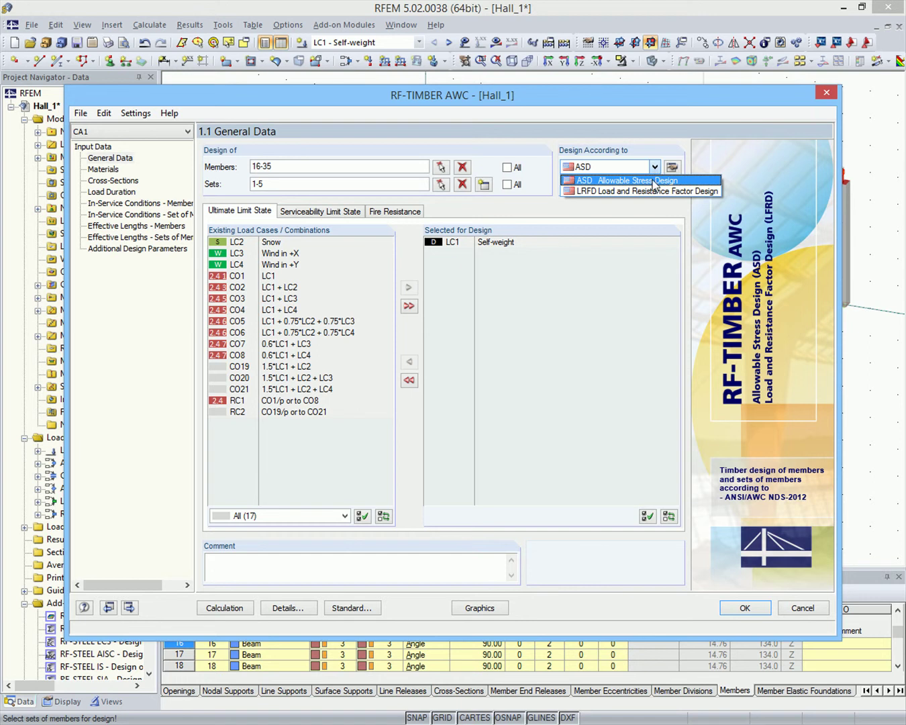
left_click(644, 181)
double_click(453, 243)
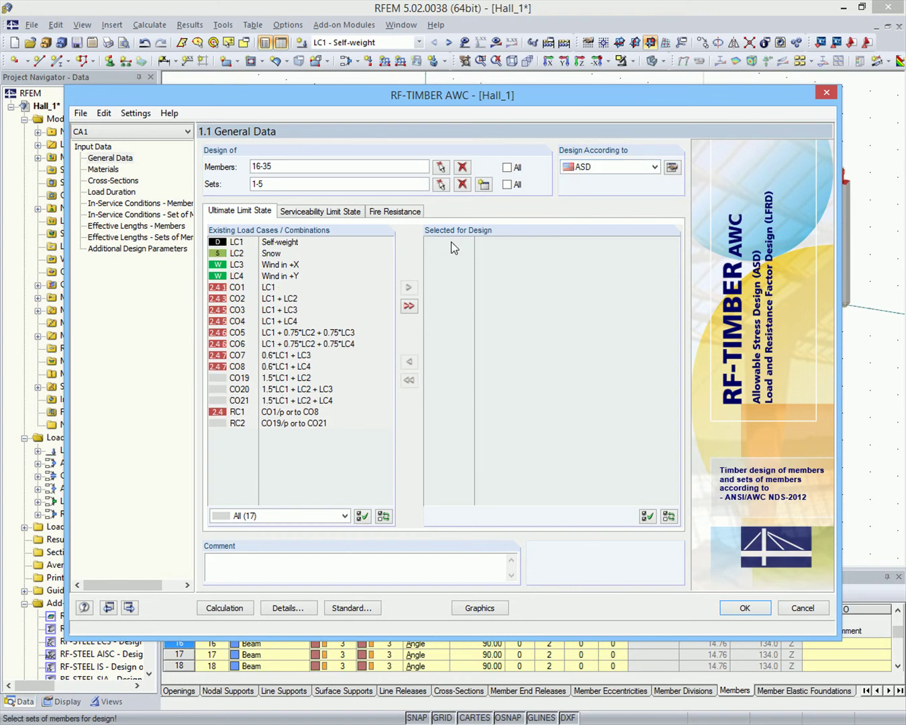
double_click(282, 418)
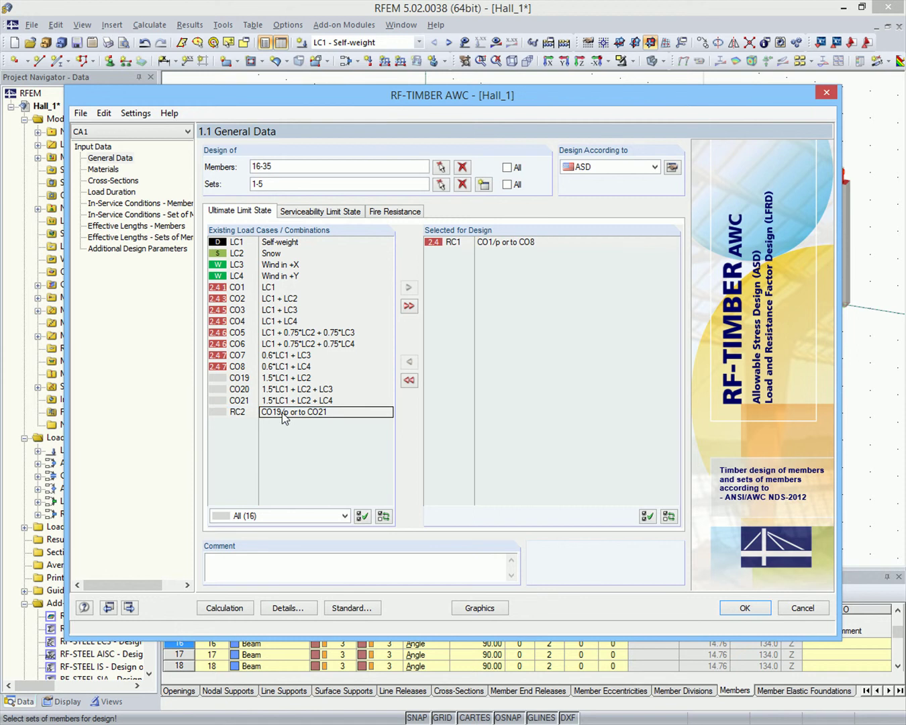
left_click(298, 212)
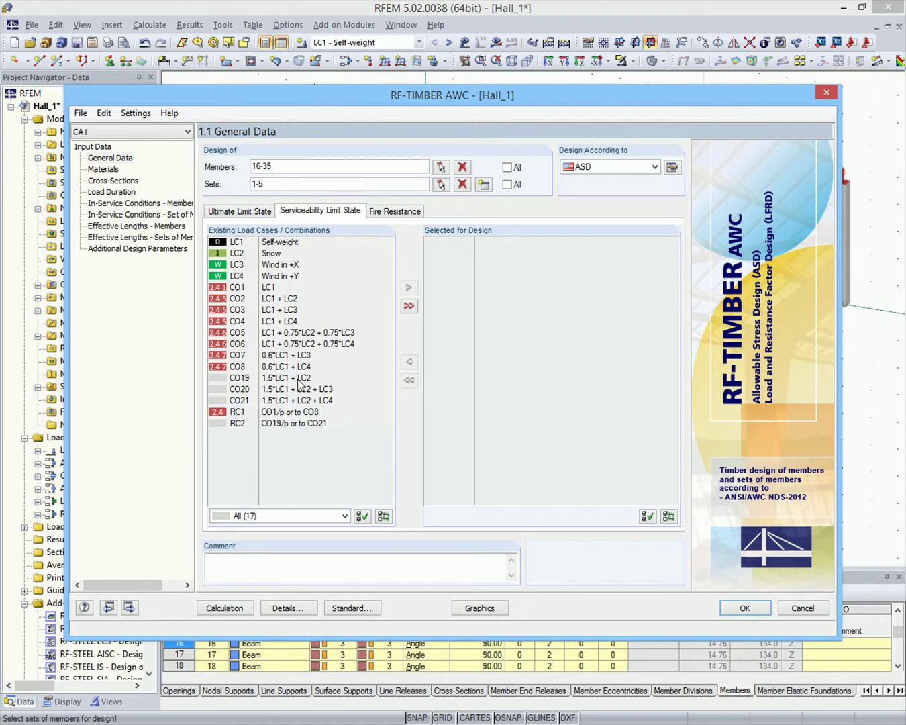
double_click(299, 424)
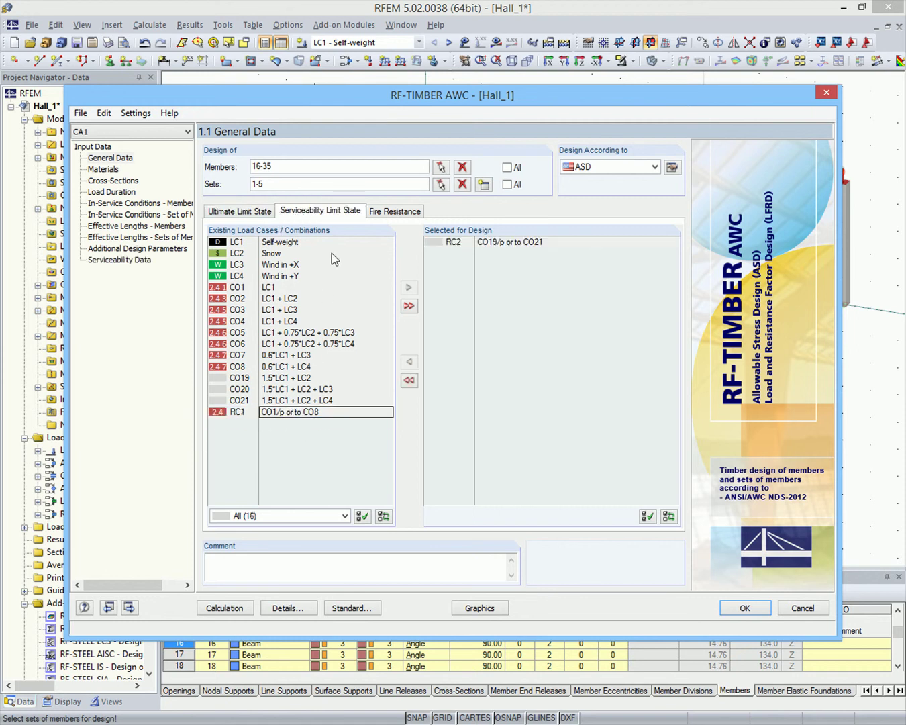
left_click(384, 212)
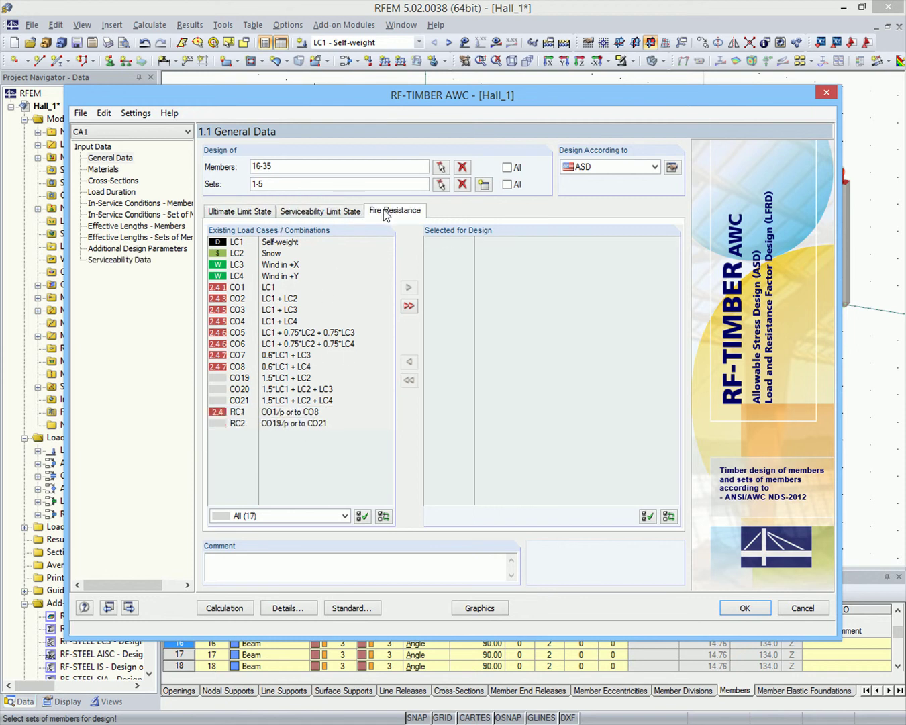
left_click(298, 415)
double_click(299, 415)
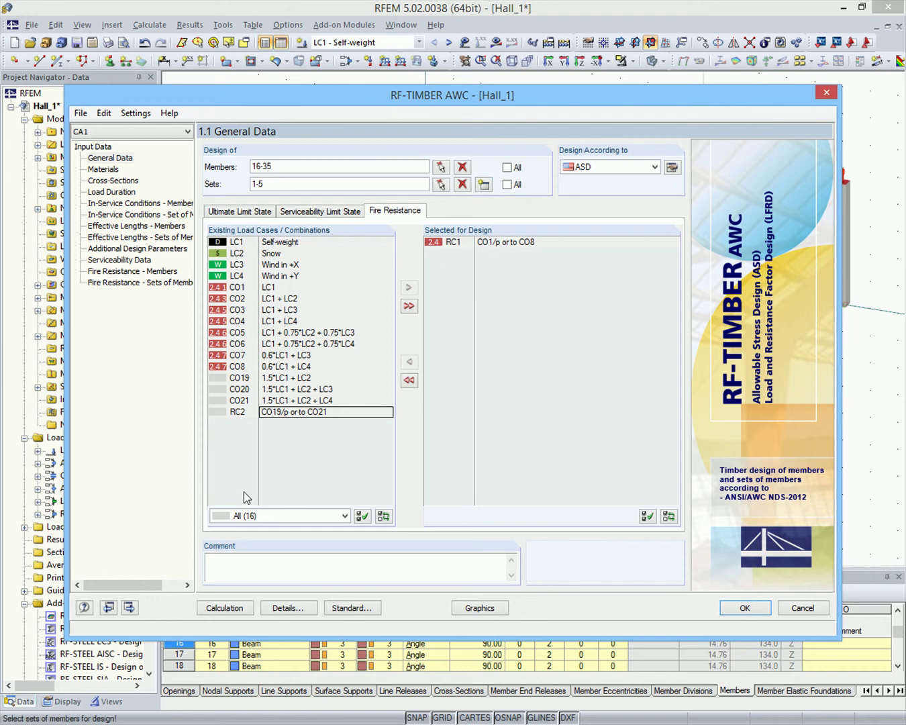
left_click(136, 113)
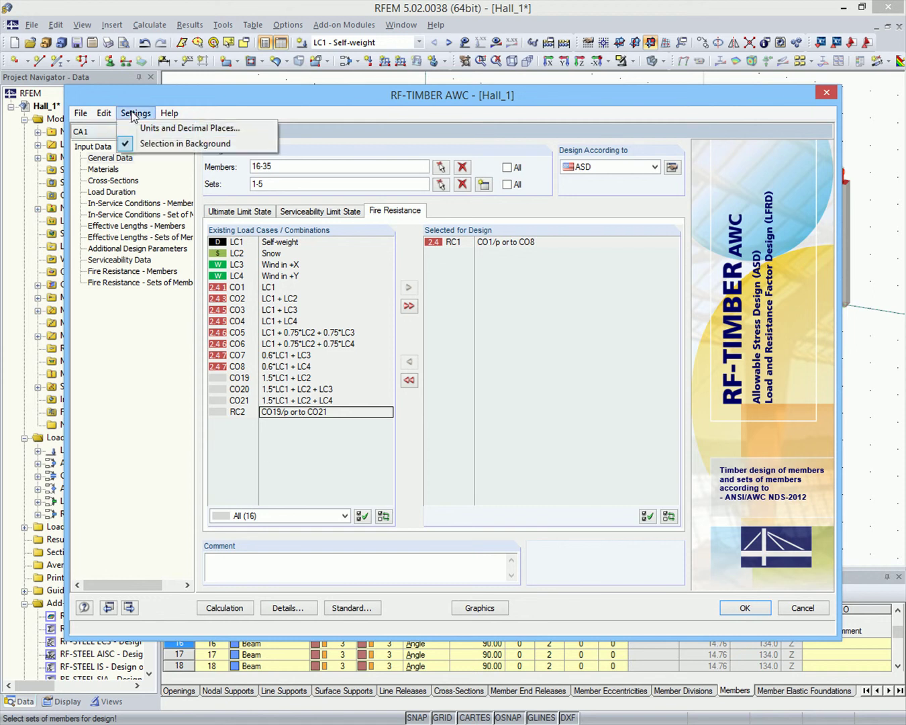
left_click(160, 128)
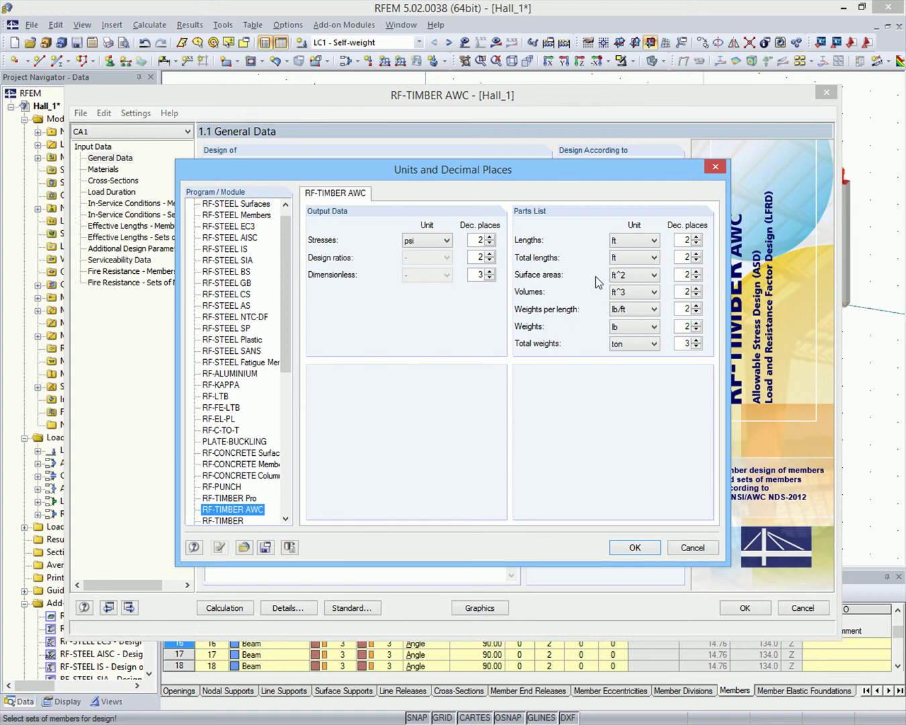
left_click(654, 243)
left_click(654, 241)
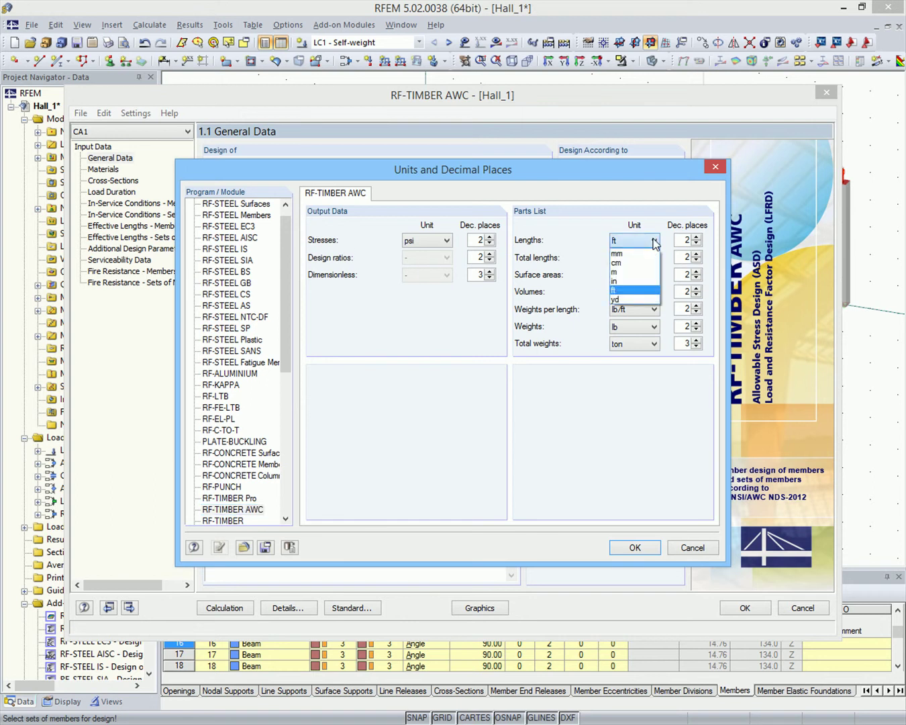
left_click(654, 241)
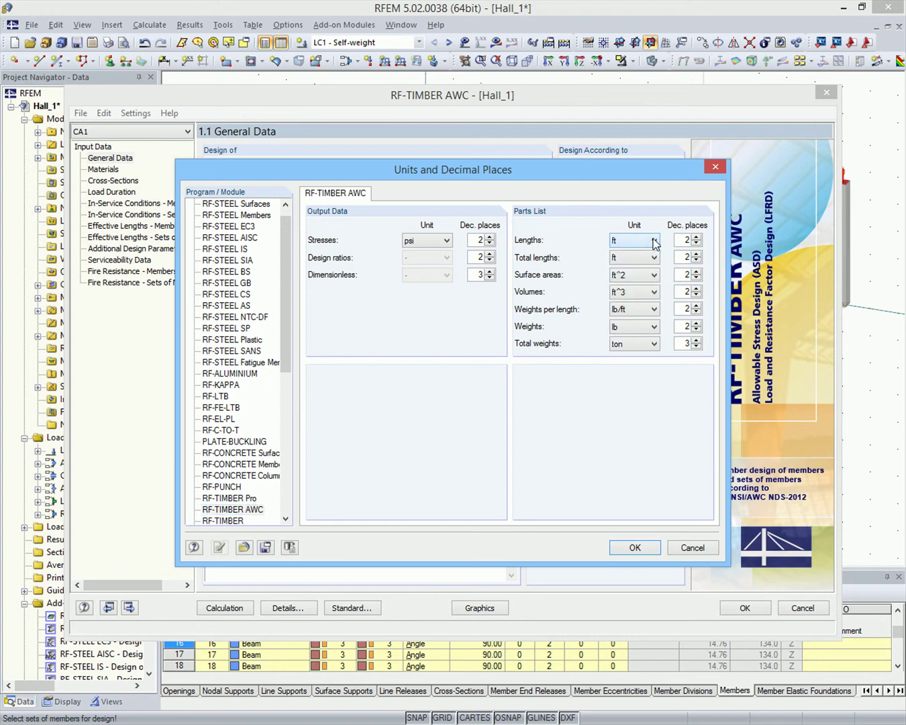
left_click(692, 548)
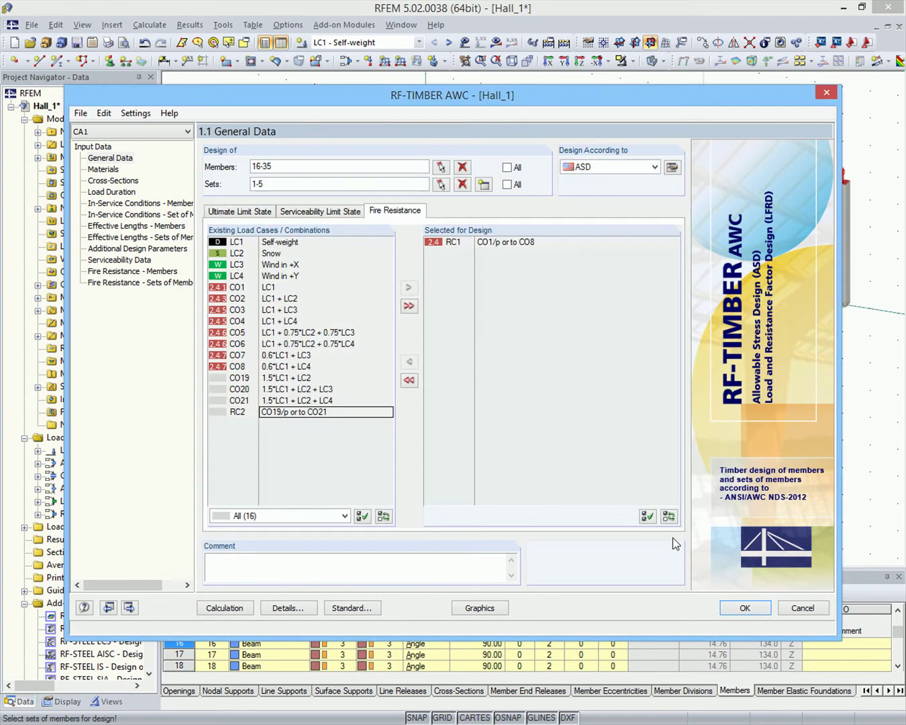
Step: Review the 16F-1.3E glulam and Alaska Cedar Select Structural properties in the Materials window
left_click(129, 607)
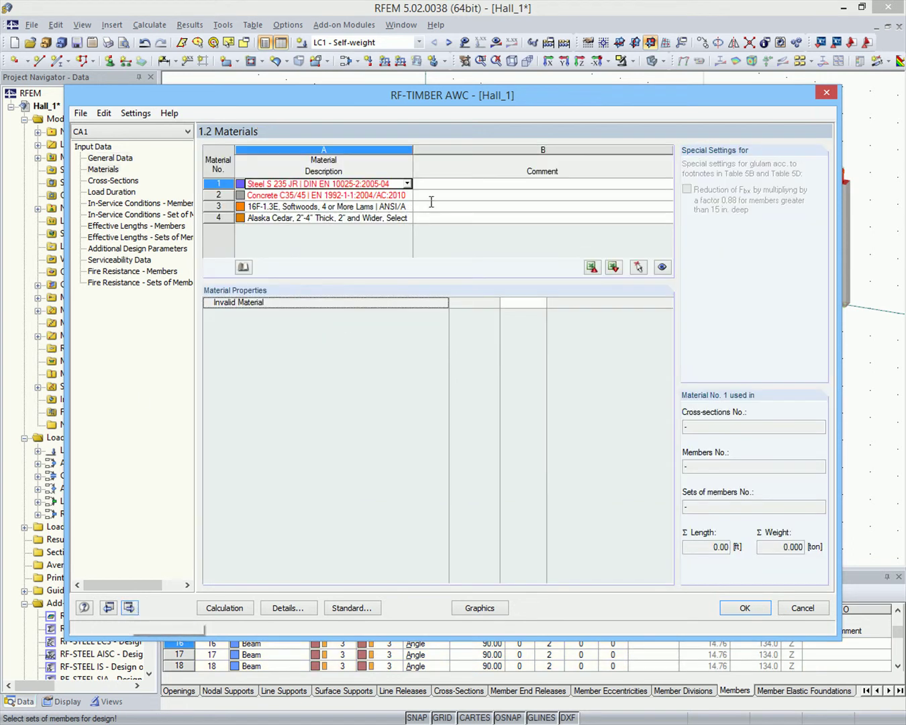
left_click(392, 206)
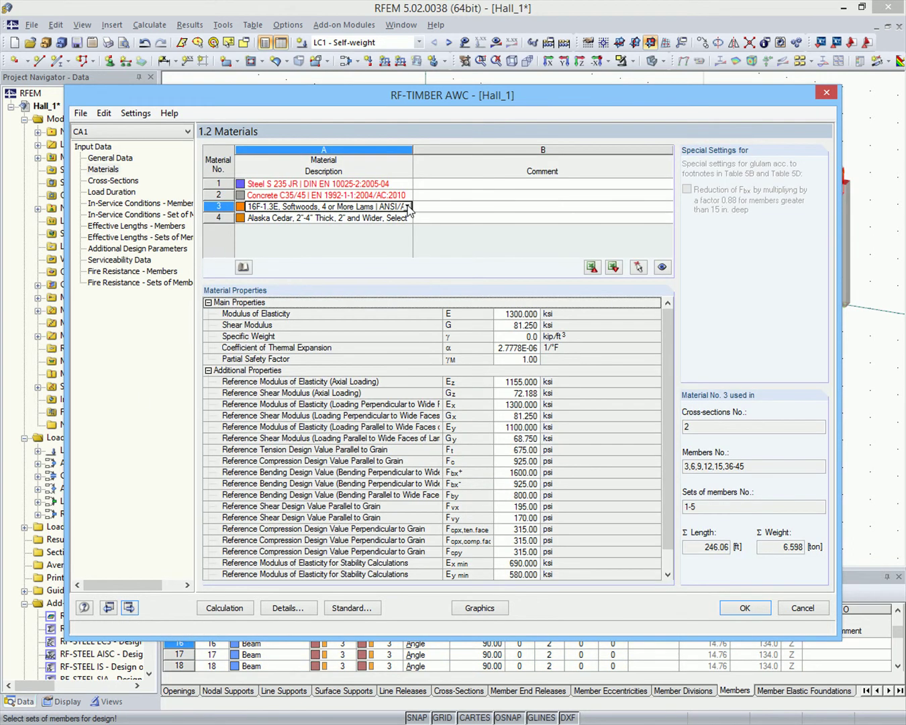
left_click(407, 206)
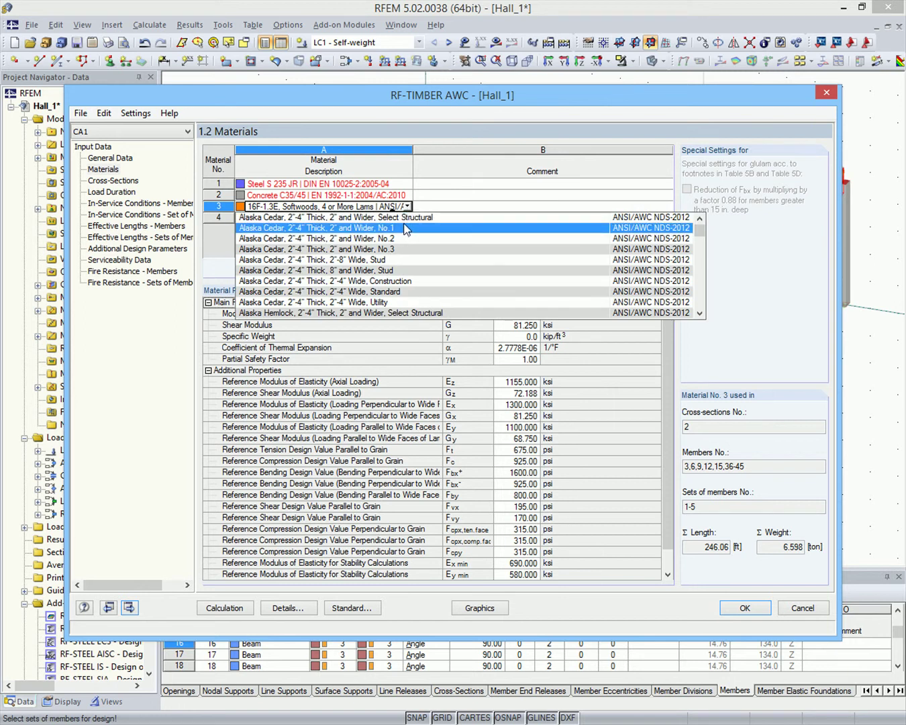
left_click(423, 215)
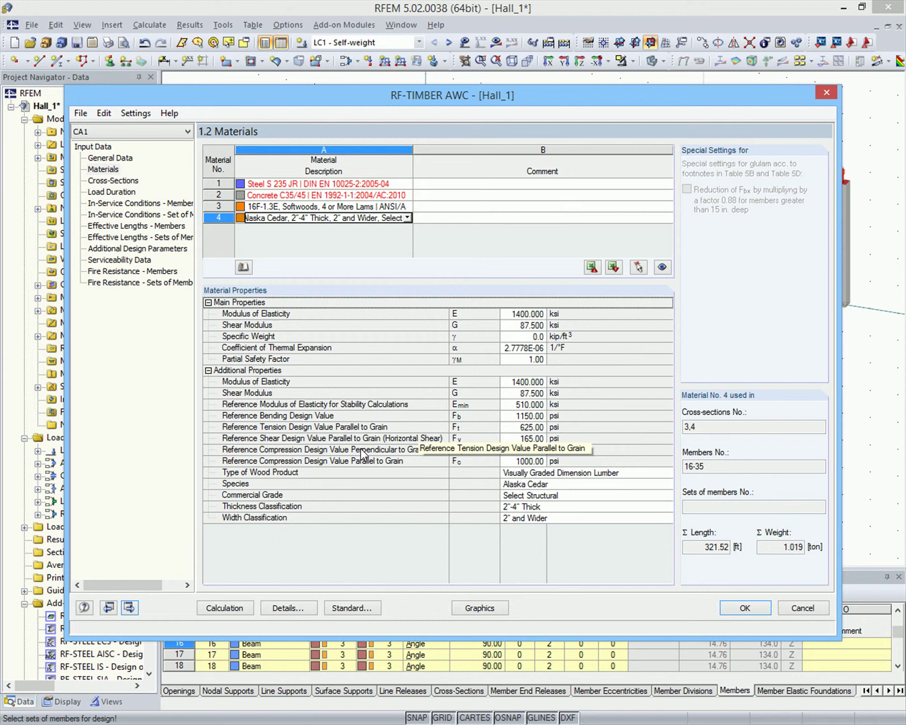
Step: Inspect the Post and Timber 6x8 section in the library, leaving it unchanged, and advance to Load Duration
left_click(129, 607)
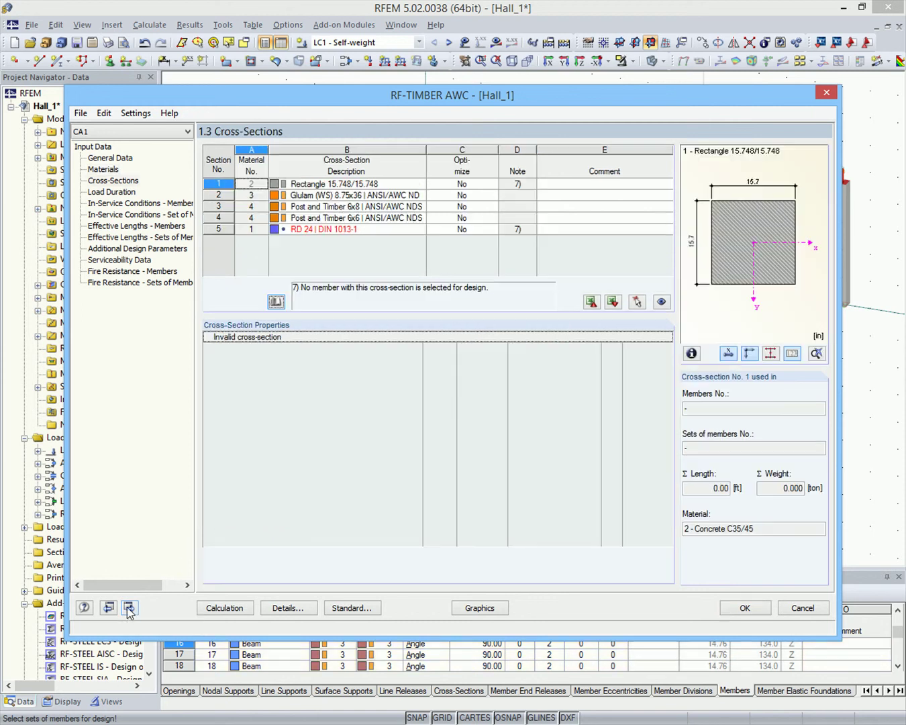
left_click(414, 207)
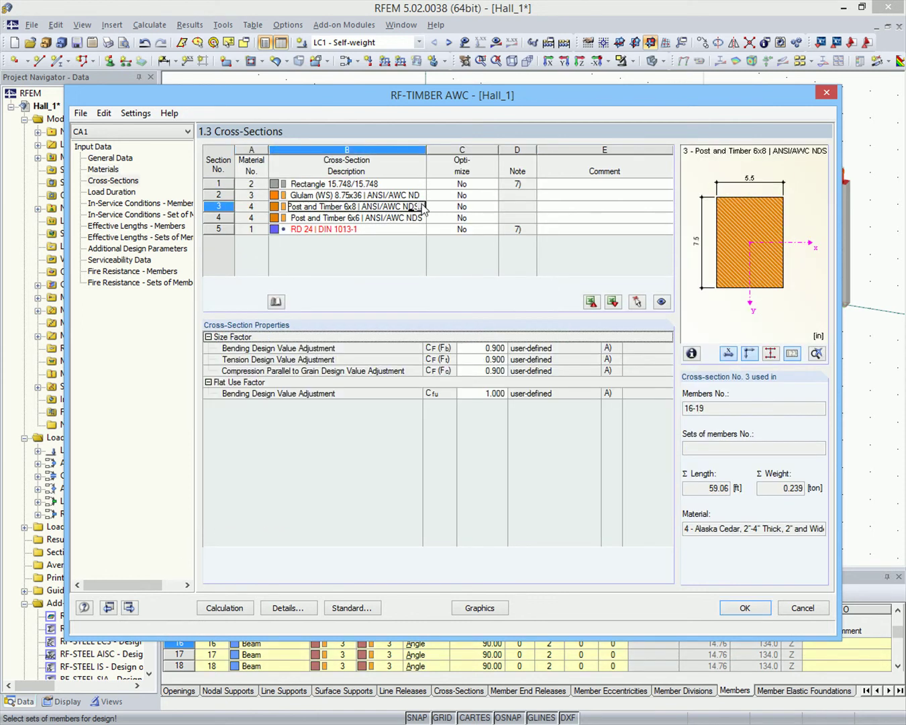
left_click(423, 206)
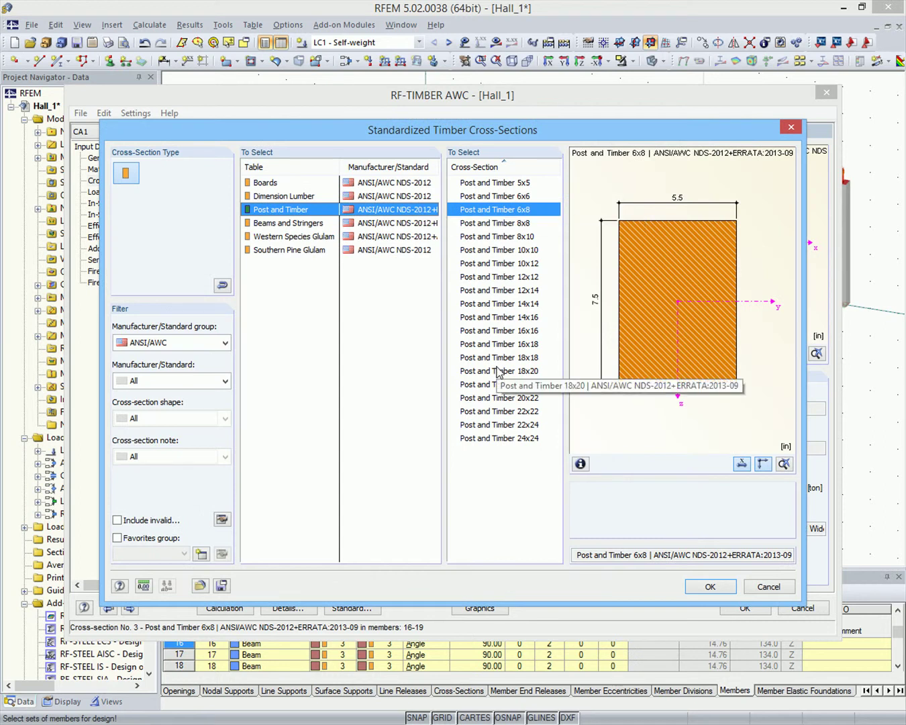
left_click(769, 587)
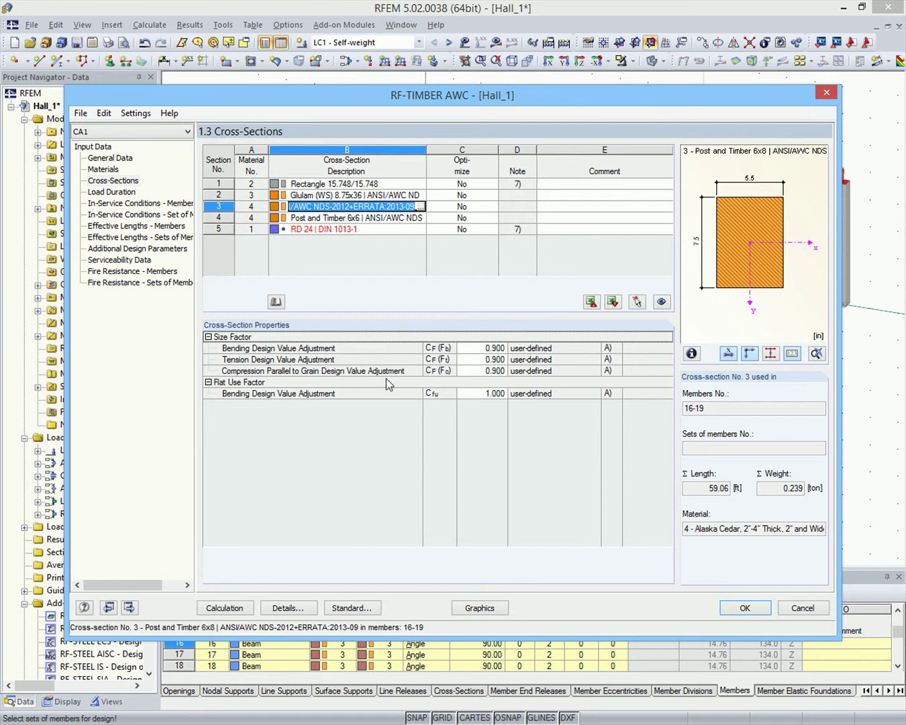
left_click(129, 607)
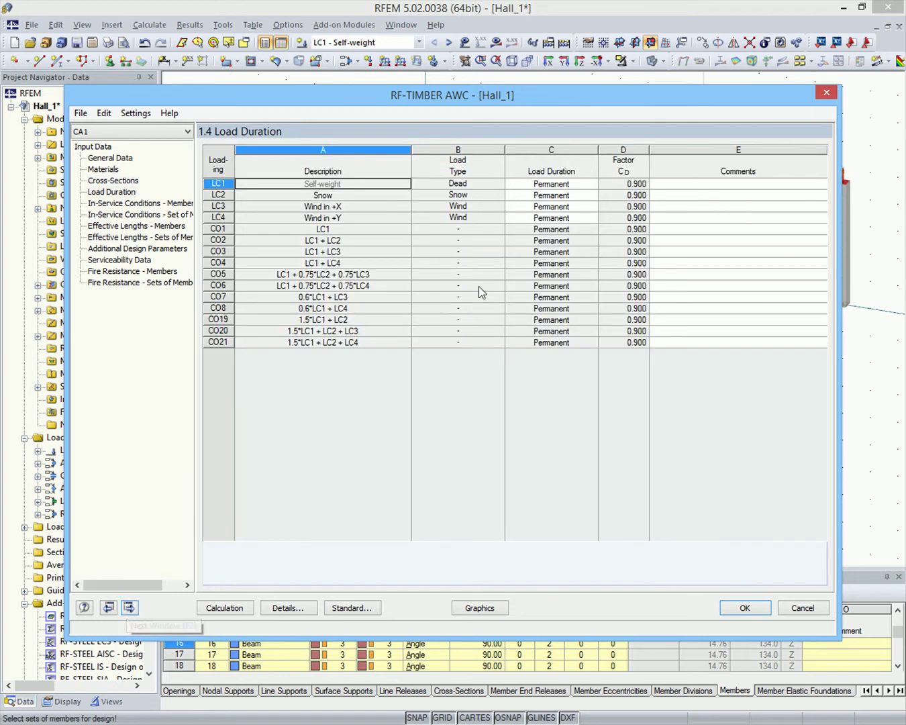
Step: Set snow LC2 to Two Months and wind LC3 and LC4 to Ten Minutes load duration
left_click(571, 195)
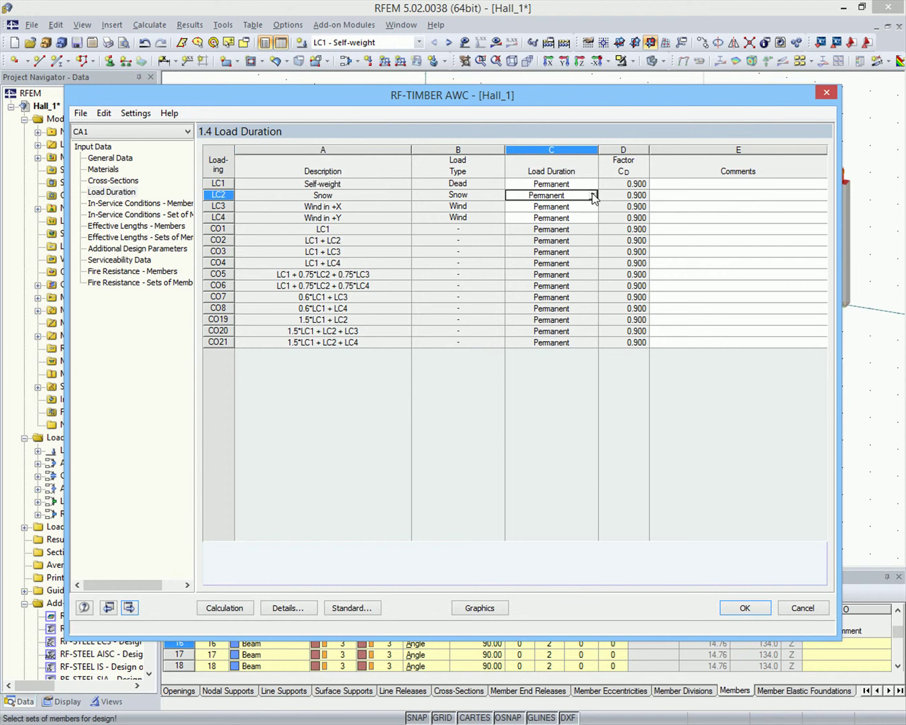
left_click(592, 195)
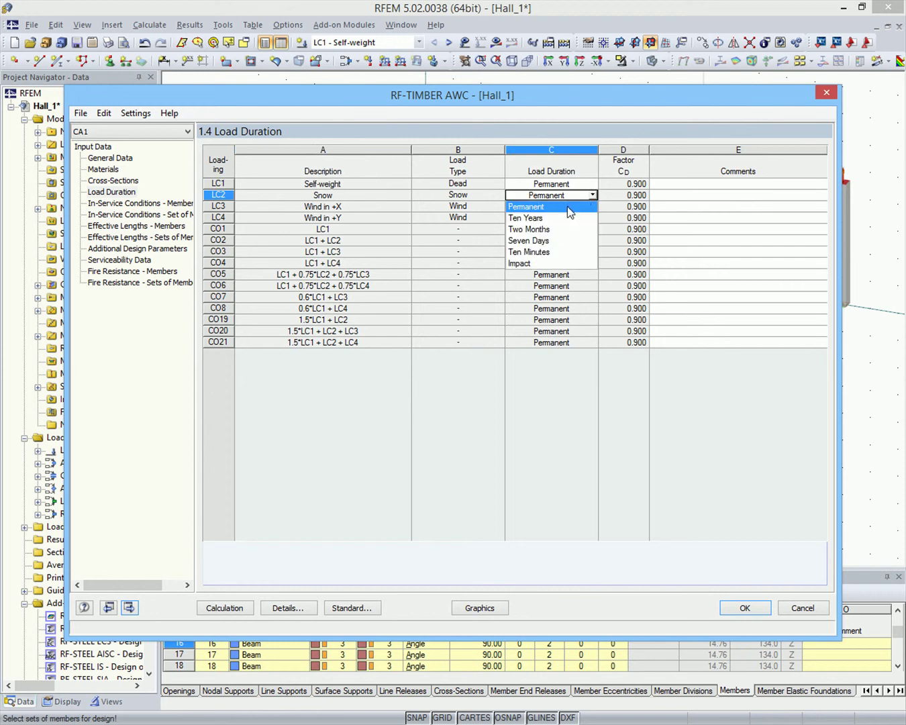
left_click(564, 231)
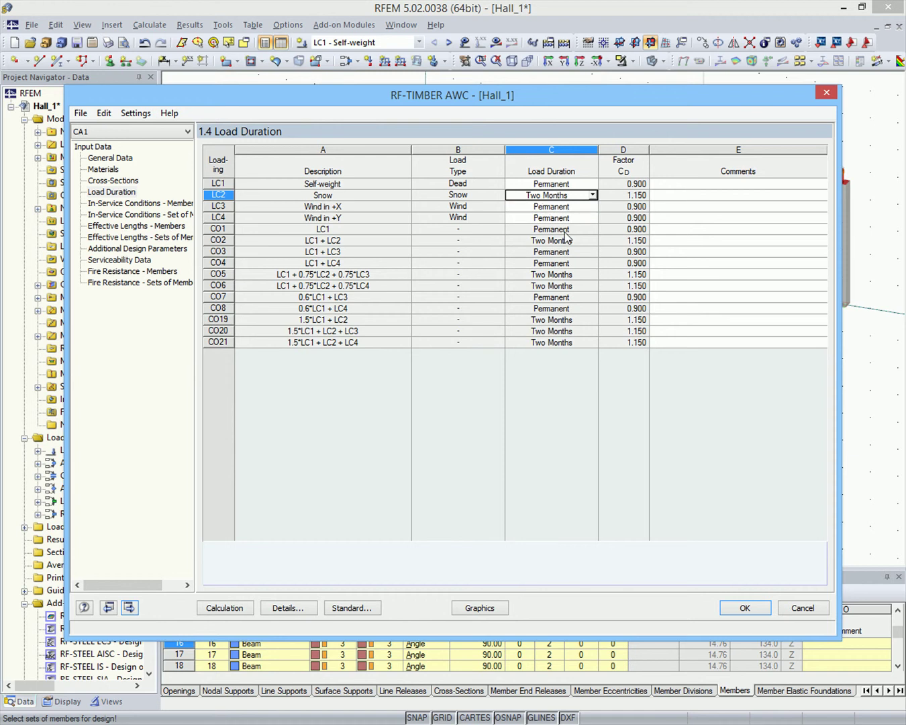
left_click(592, 208)
left_click(594, 206)
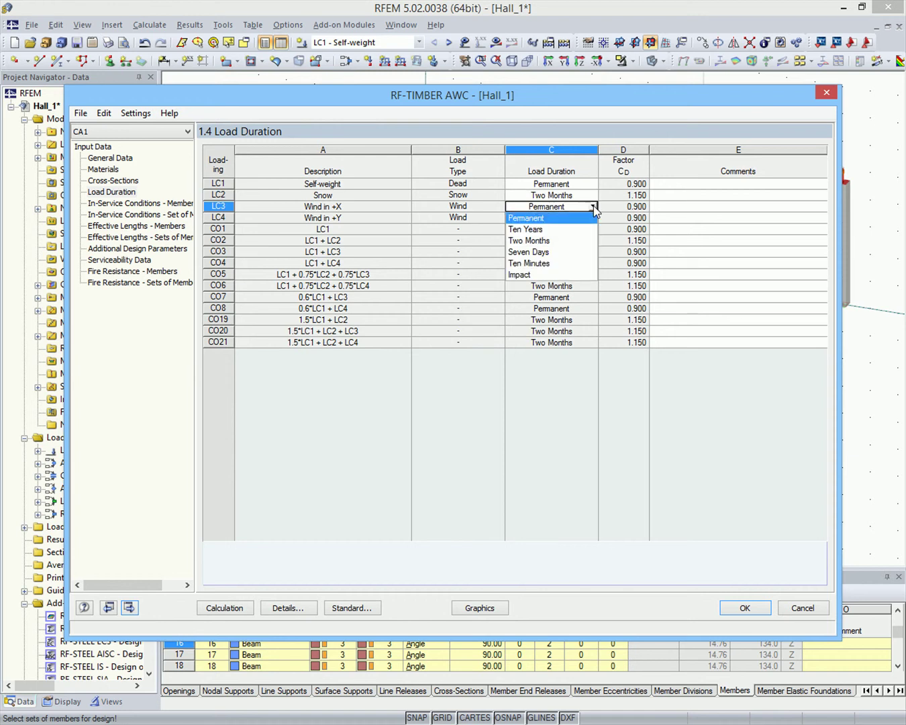
left_click(564, 265)
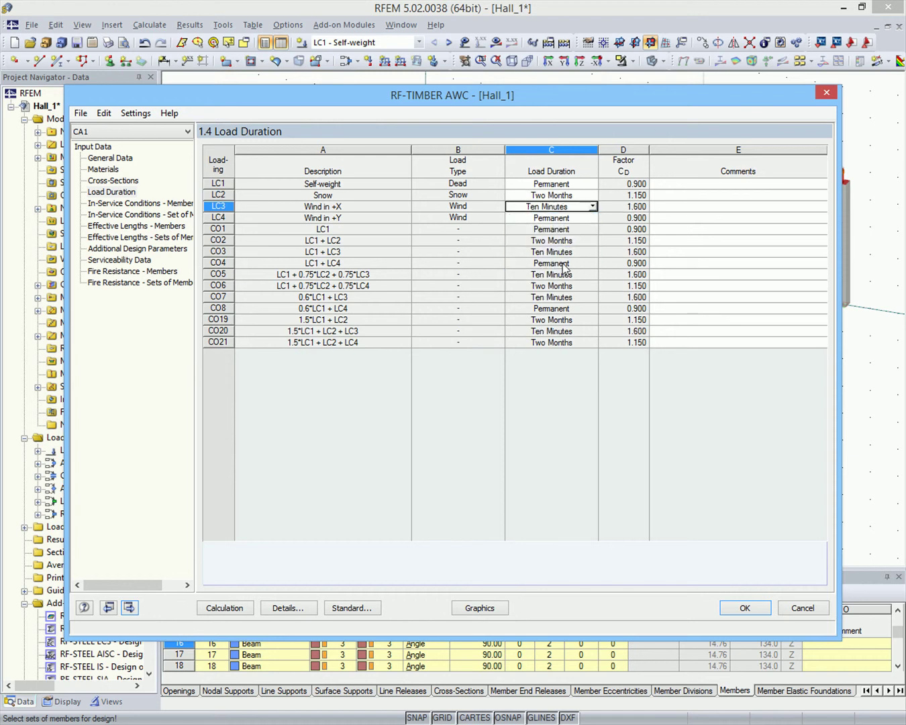
left_click(589, 217)
left_click(593, 217)
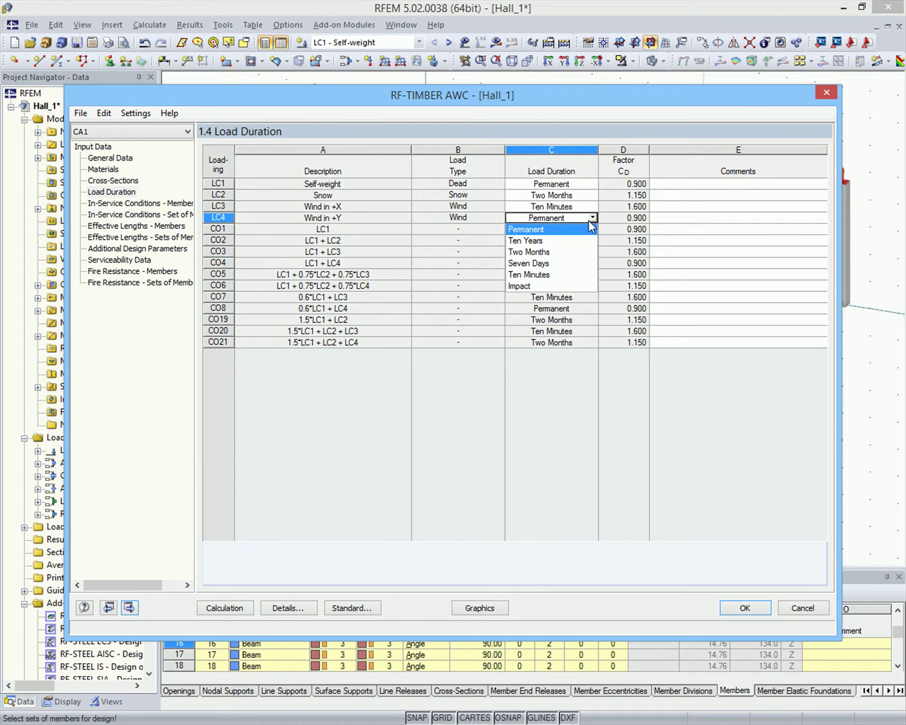
left_click(563, 275)
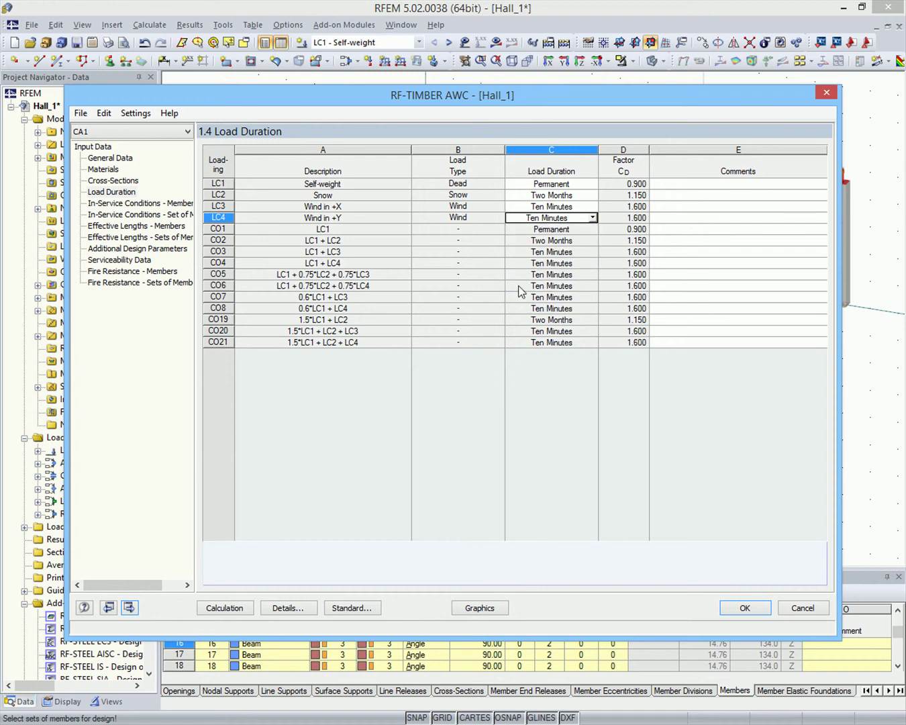
Step: Keep member 16 Dry at T ≤ 100°F, then advance through the set conditions to Effective Lengths
left_click(130, 608)
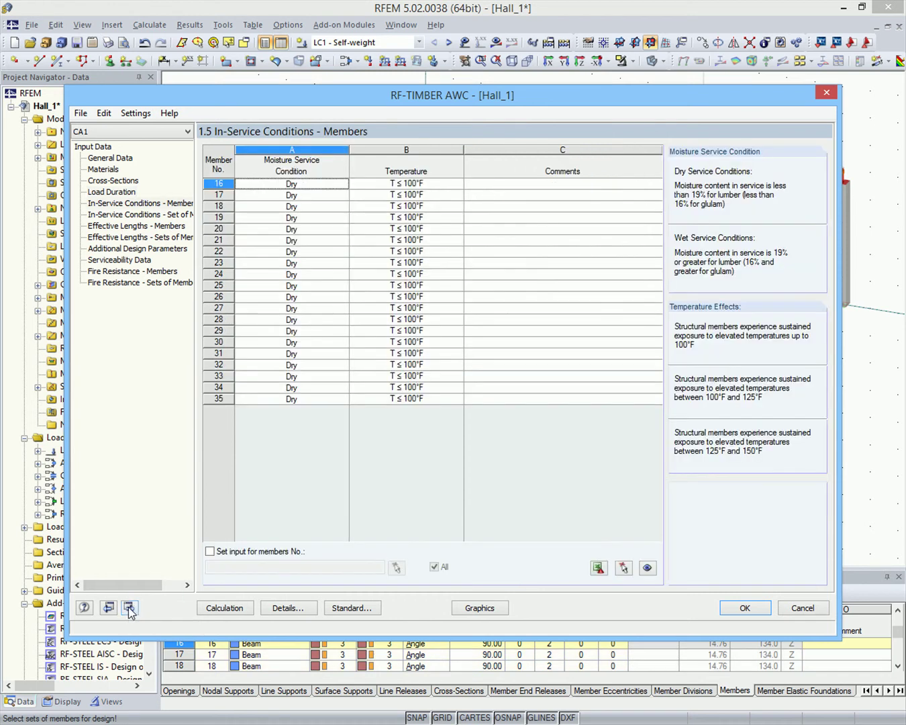
left_click(330, 188)
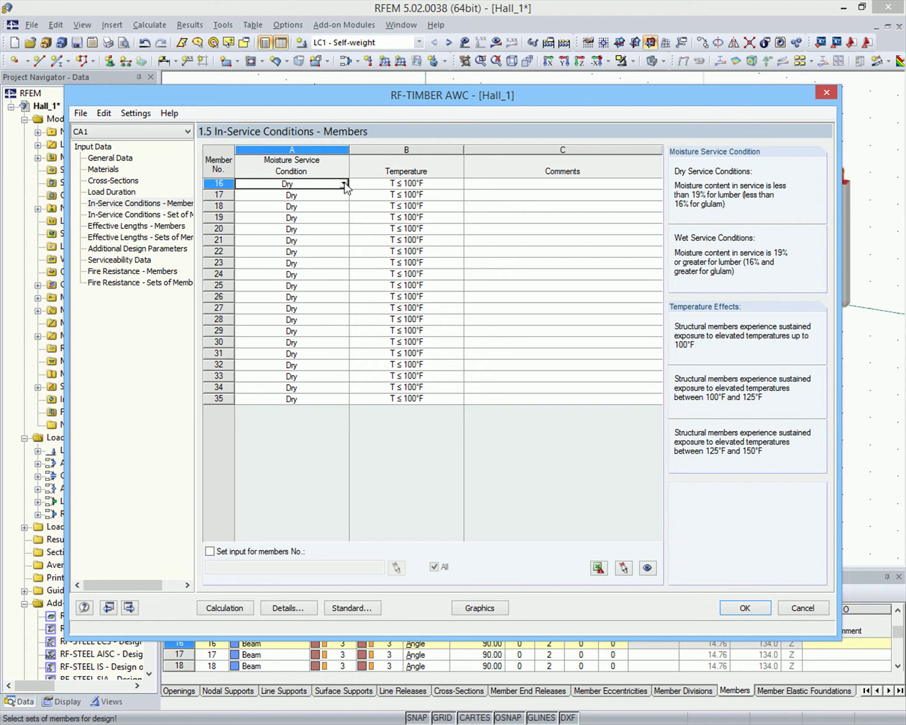
left_click(343, 184)
left_click(344, 182)
left_click(374, 185)
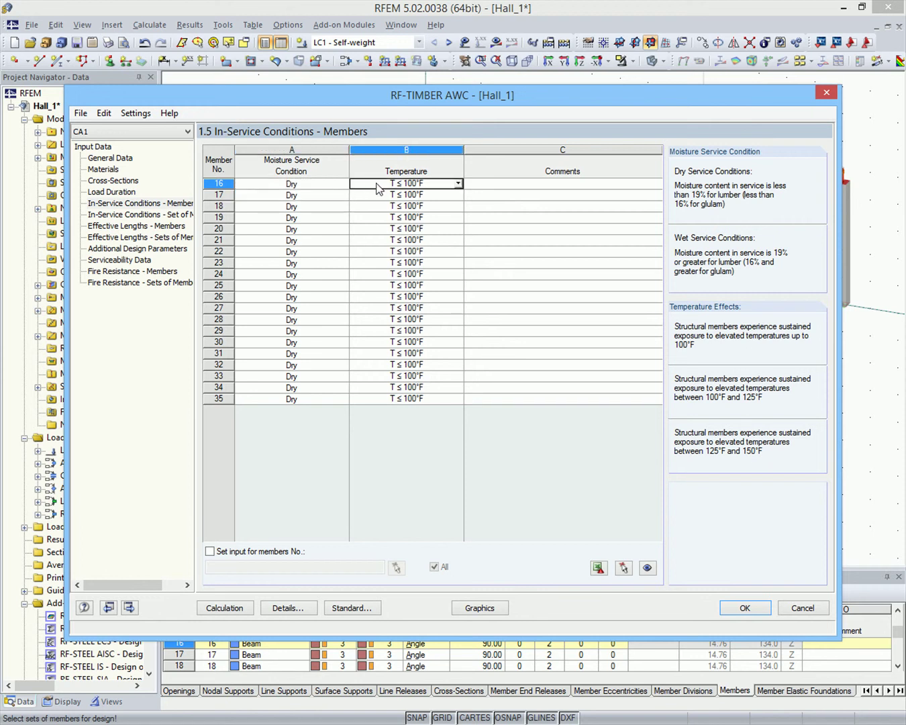
left_click(460, 185)
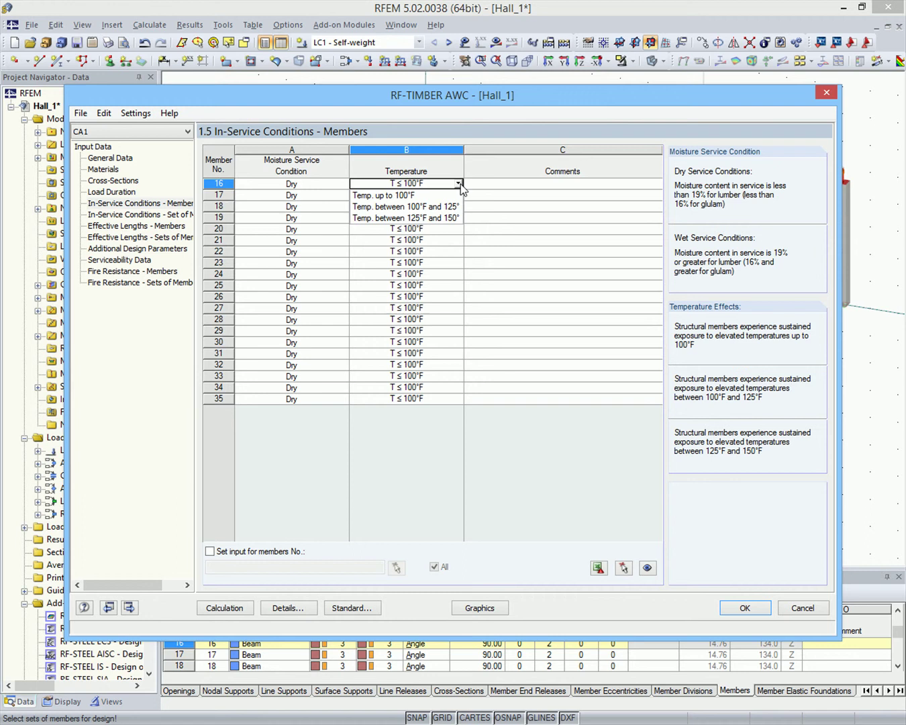
left_click(460, 185)
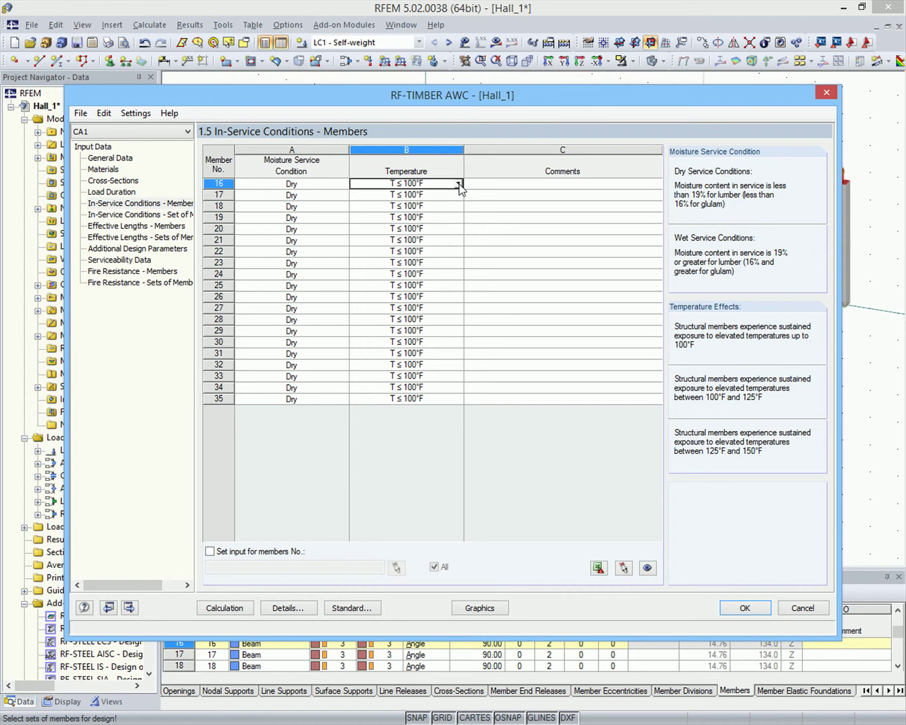
left_click(128, 608)
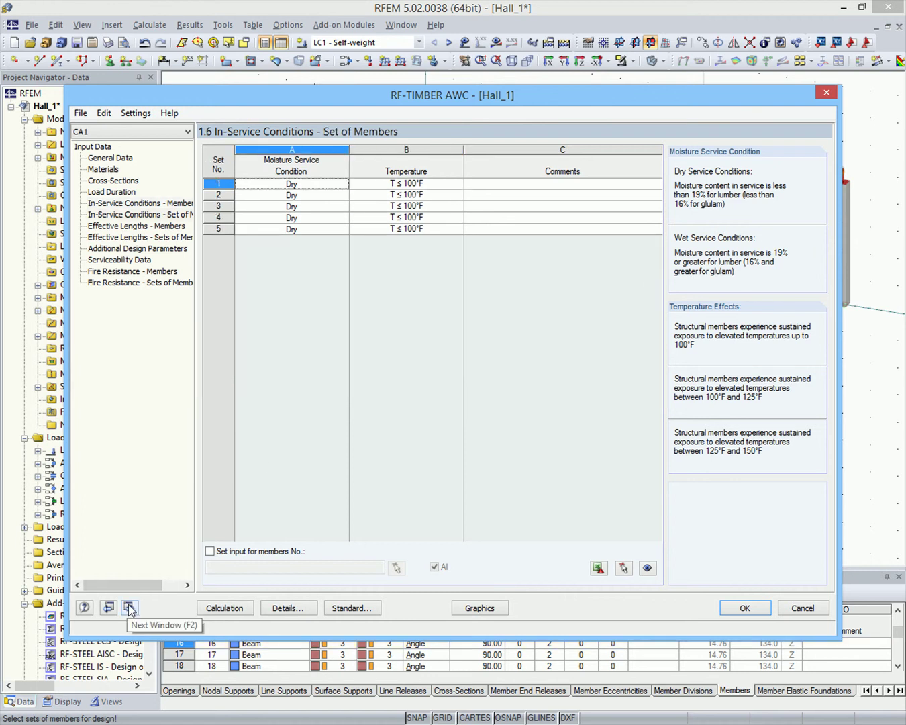
left_click(129, 608)
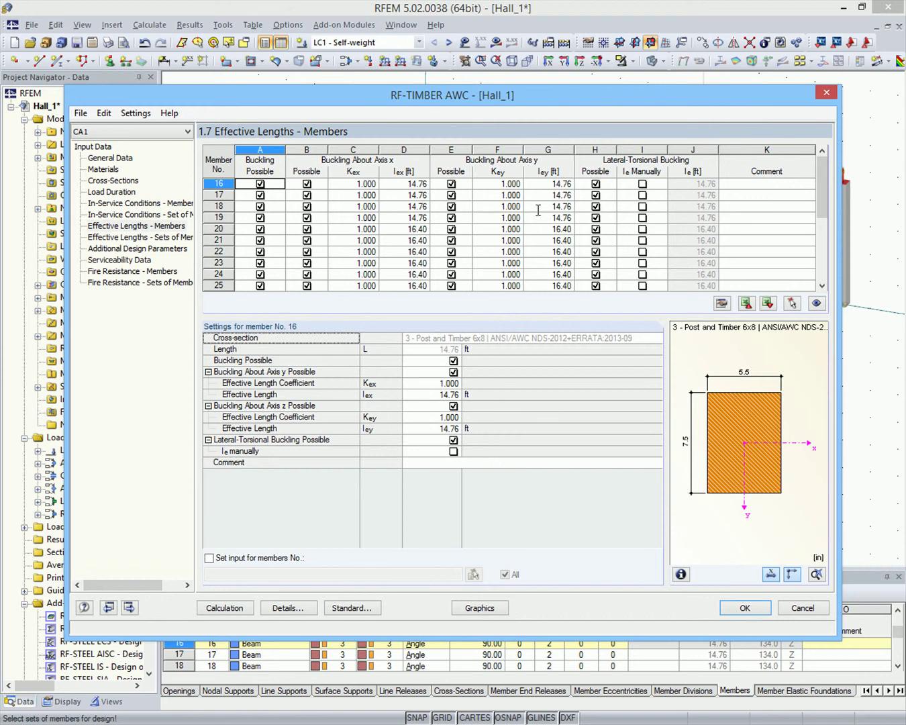
mouse_move(823, 195)
left_mouse_down()
mouse_move(829, 273)
mouse_move(824, 193)
left_mouse_up()
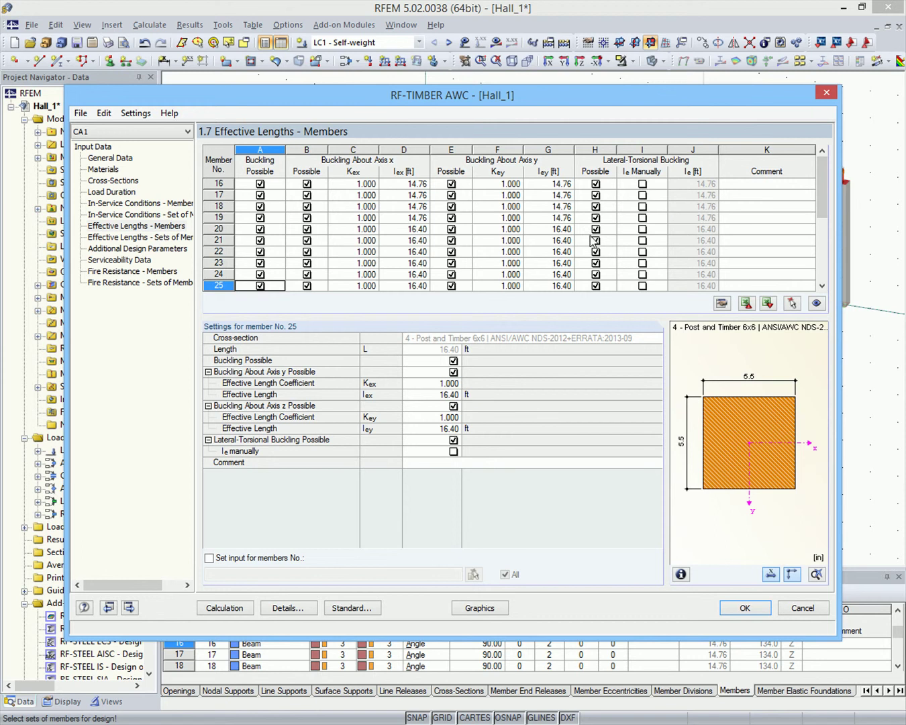
Step: Measure 16.40 ft in the model as set 1's effective length about y and paste it to sets 2–5
left_click(126, 605)
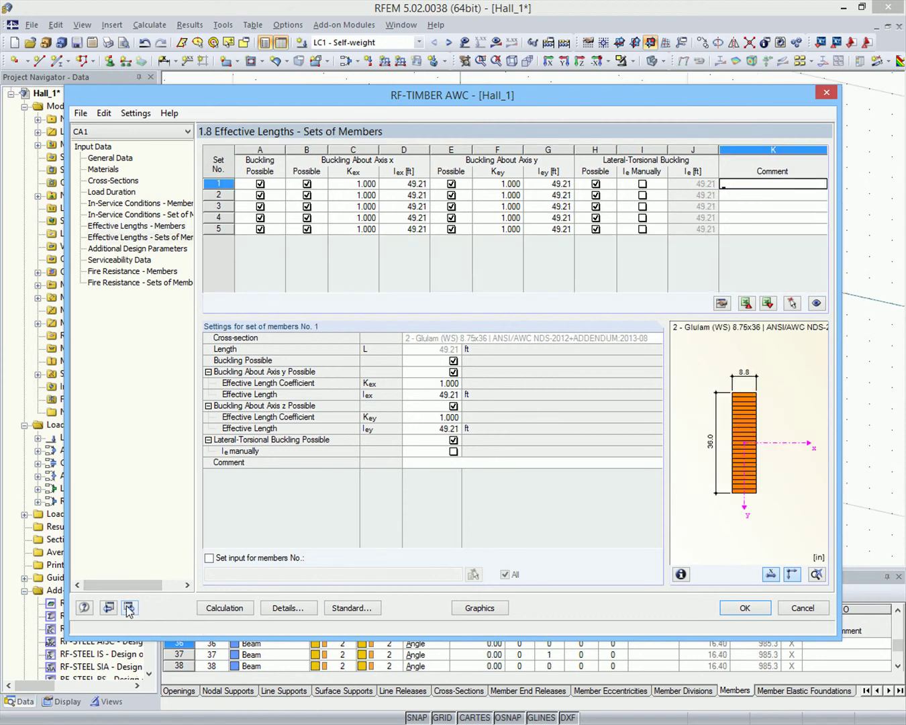
left_click(549, 184)
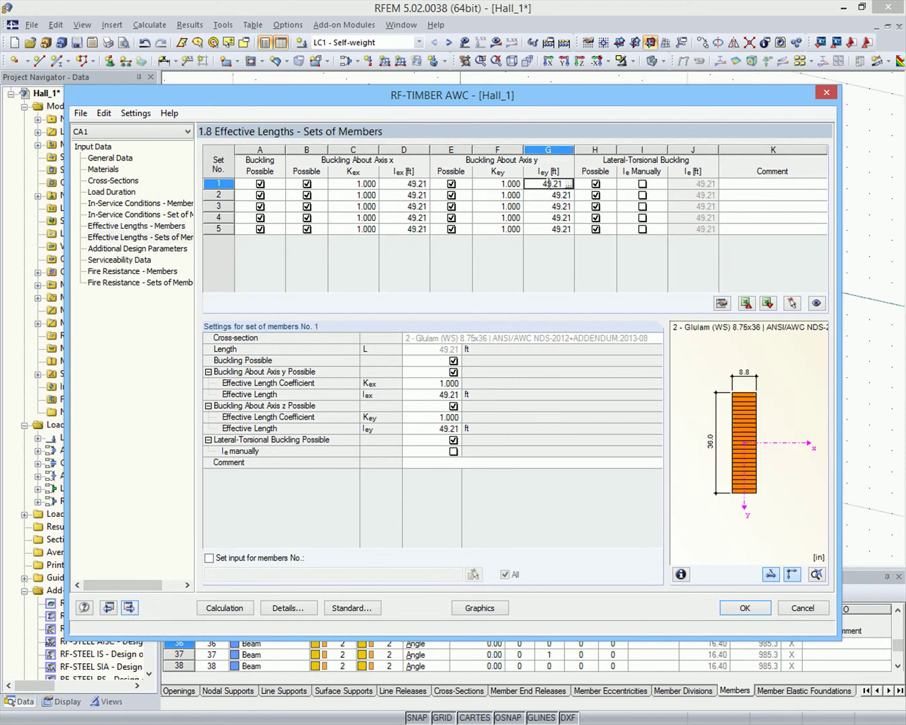
left_click(568, 183)
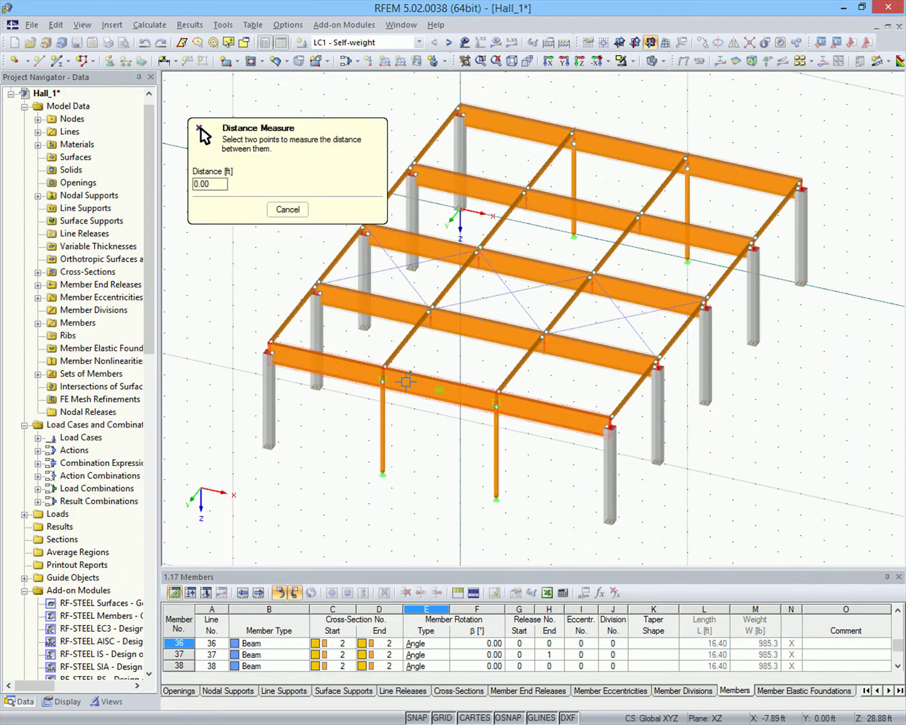
left_click(383, 377)
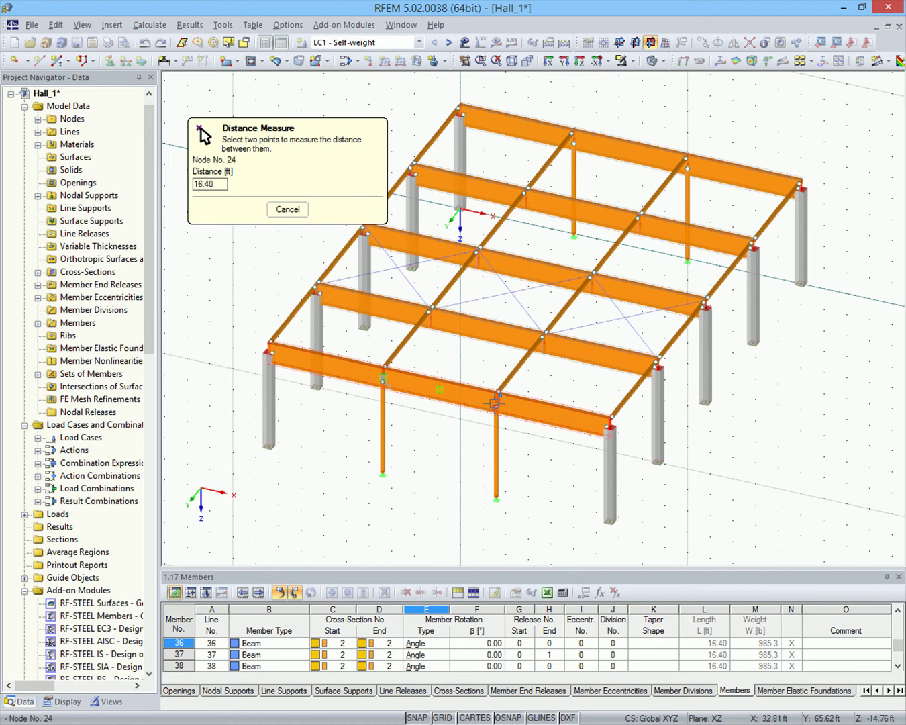
left_click(495, 403)
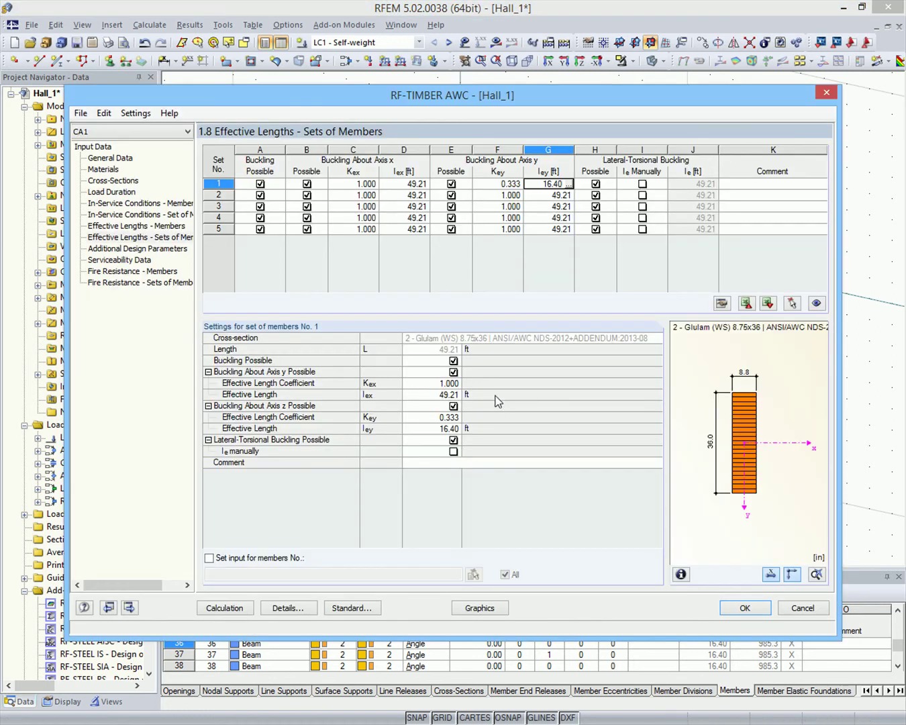
left_click(547, 194)
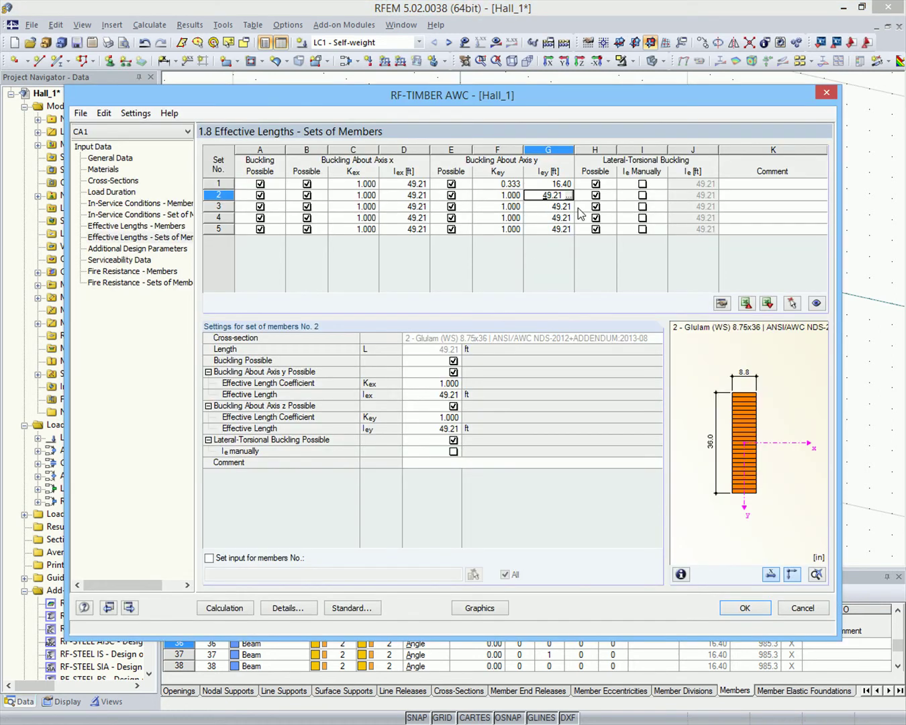
type("16.40")
key("Down")
type("16.40")
key("Down")
type("16.40")
key("Down")
type("16.40")
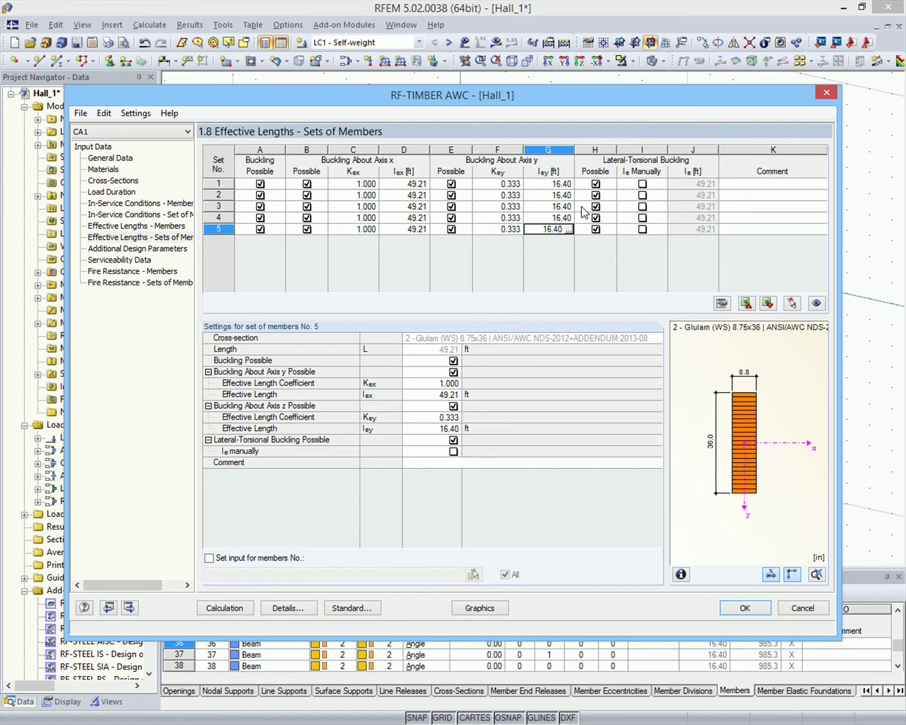
Step: Turn off lateral-torsional buckling for member sets 1 through 5
left_click(596, 185)
left_click(595, 196)
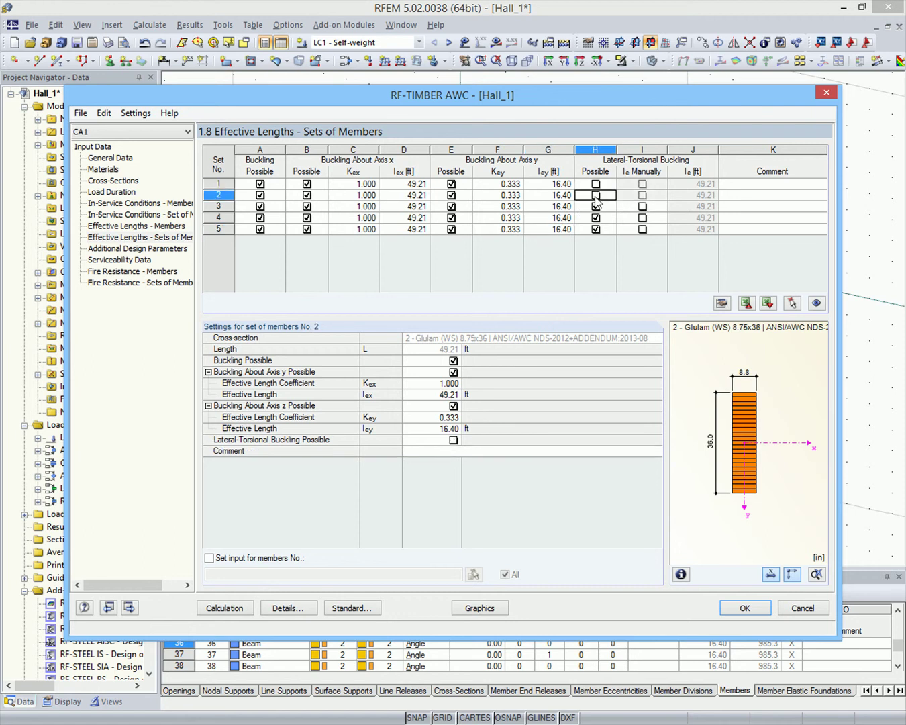
key("Down")
key("space")
key("Down")
key("space")
key("Down")
key("space")
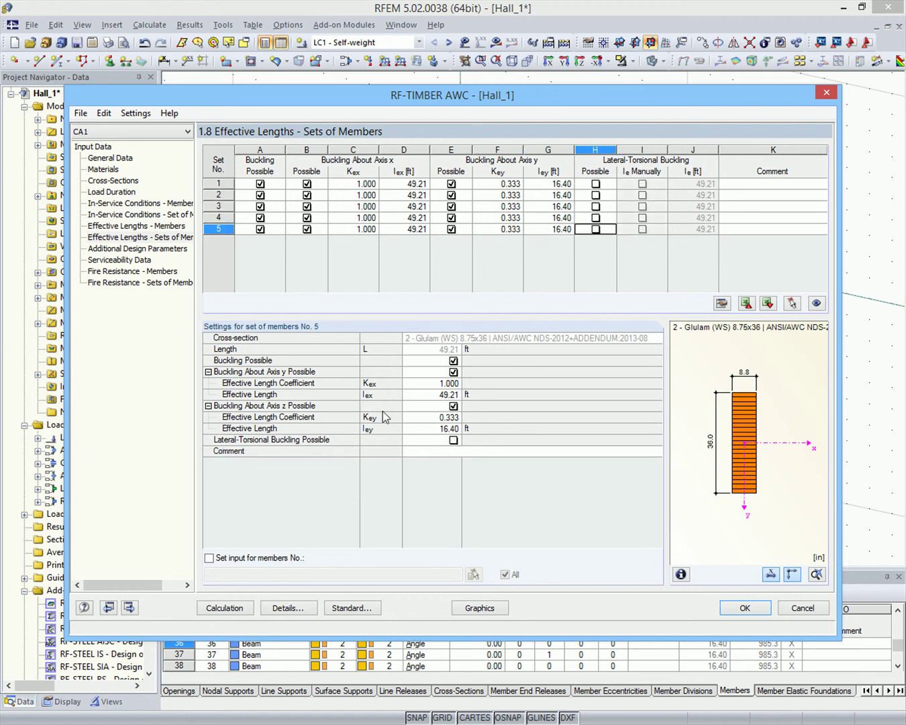
Step: Check member 3's No Shear Reduction and Edge-Bonded definitions, leaving both unchanged
left_click(130, 608)
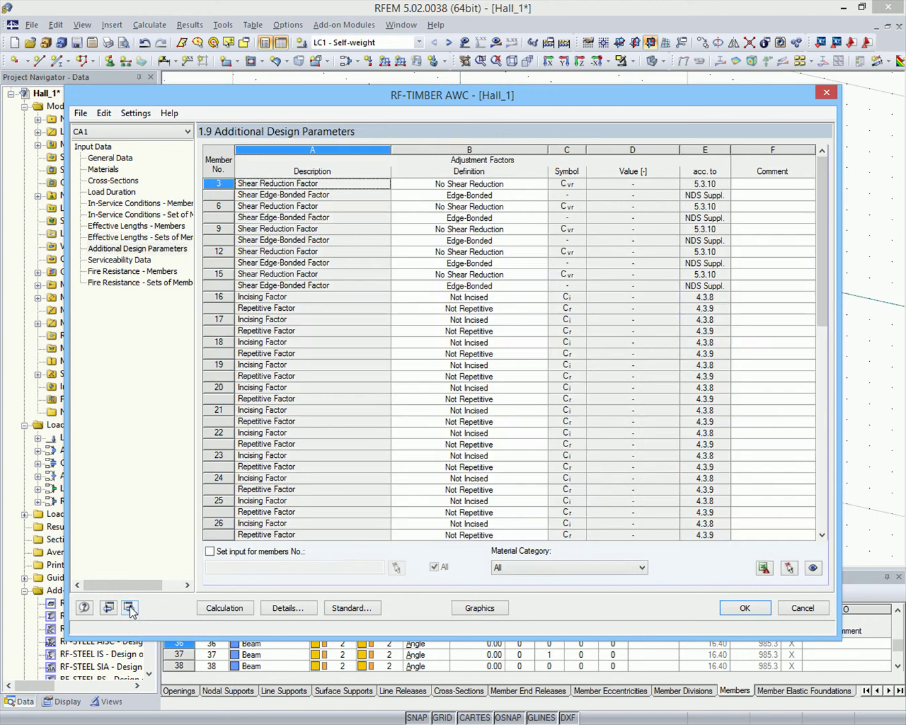
left_click(537, 188)
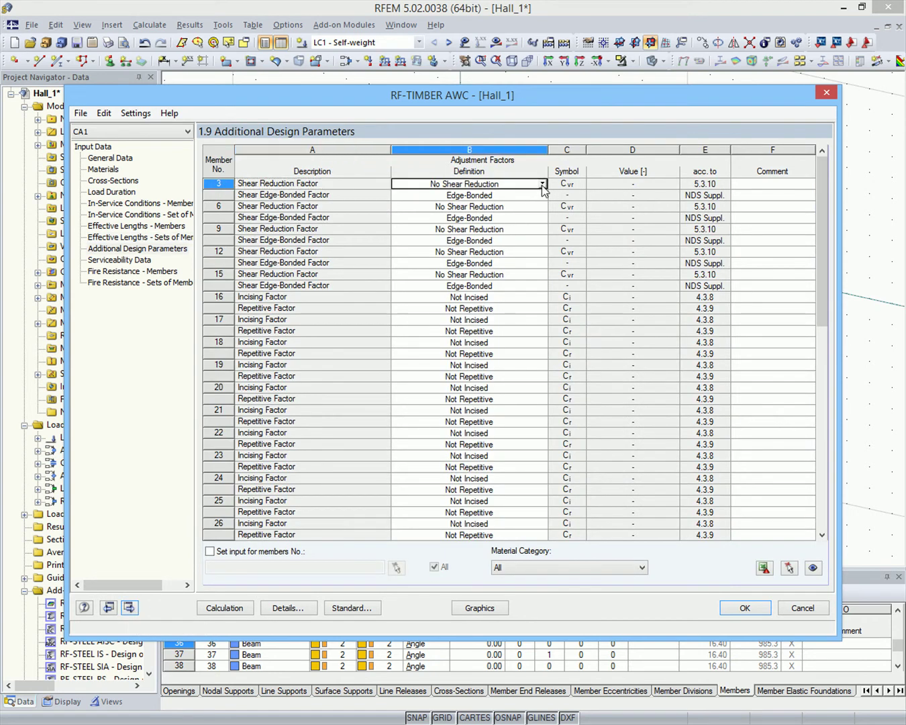
left_click(541, 184)
left_click(543, 185)
left_click(541, 196)
left_click(542, 195)
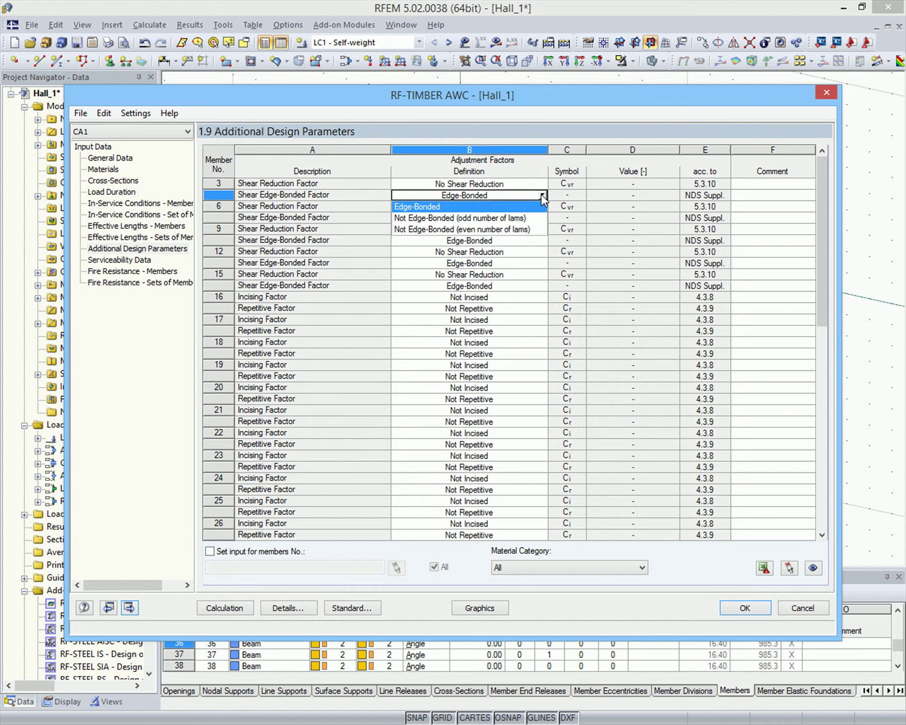
left_click(541, 196)
Step: Set serviceability row 1 to reference member sets 1–5 (49.21 ft), then advance to fire resistance for sets
left_click(130, 606)
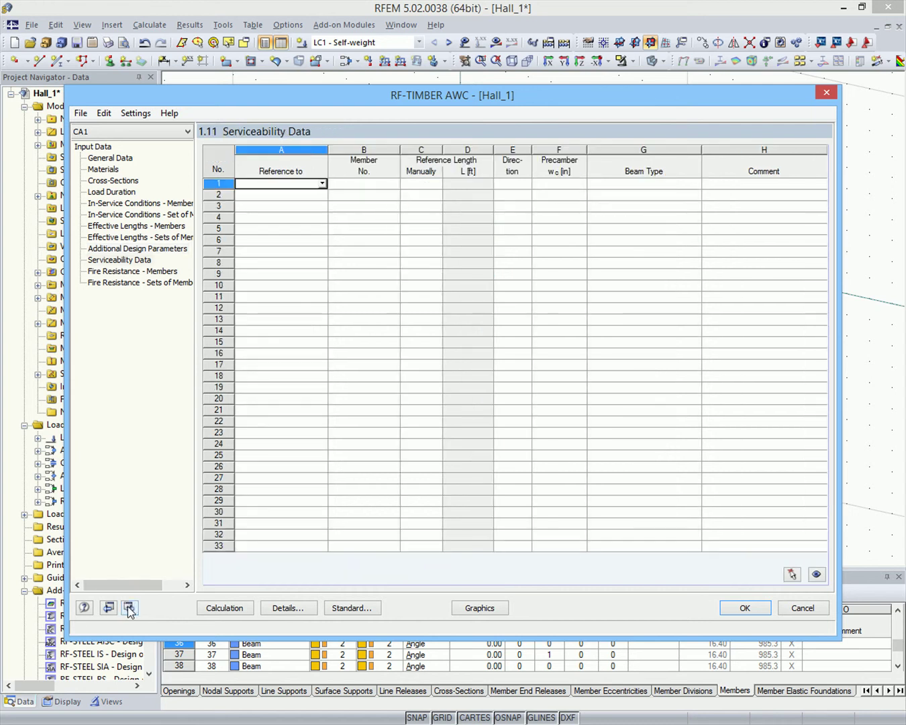
left_click(322, 185)
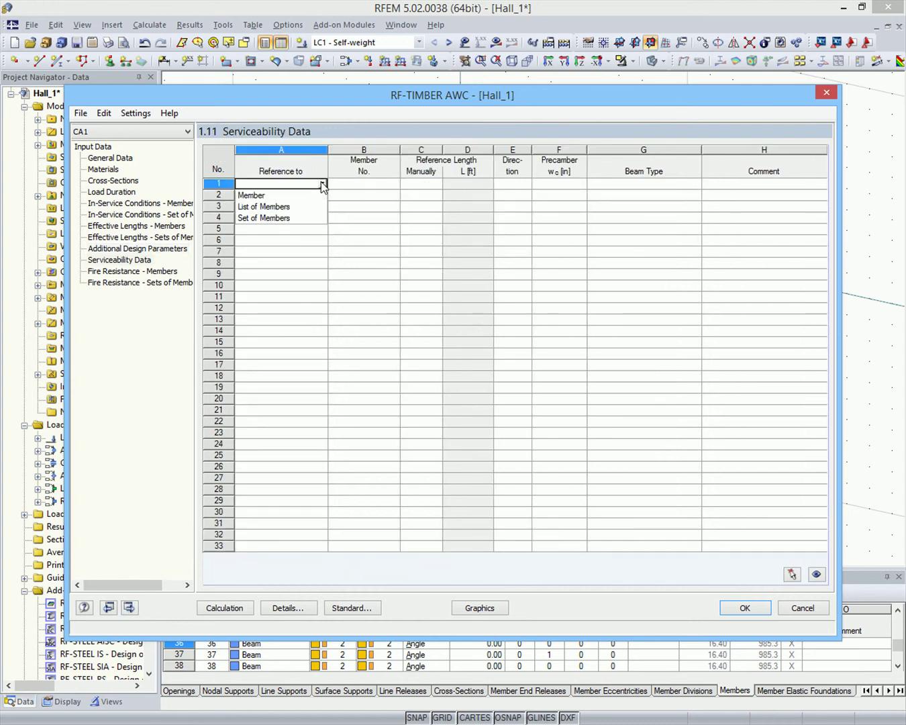
left_click(303, 219)
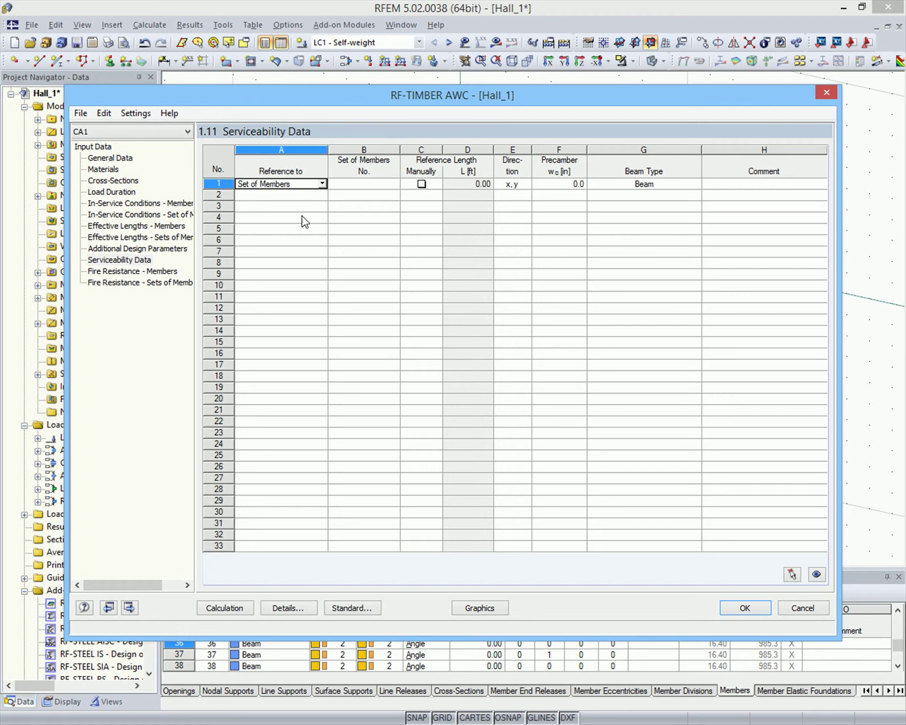
left_click(391, 185)
left_click(396, 184)
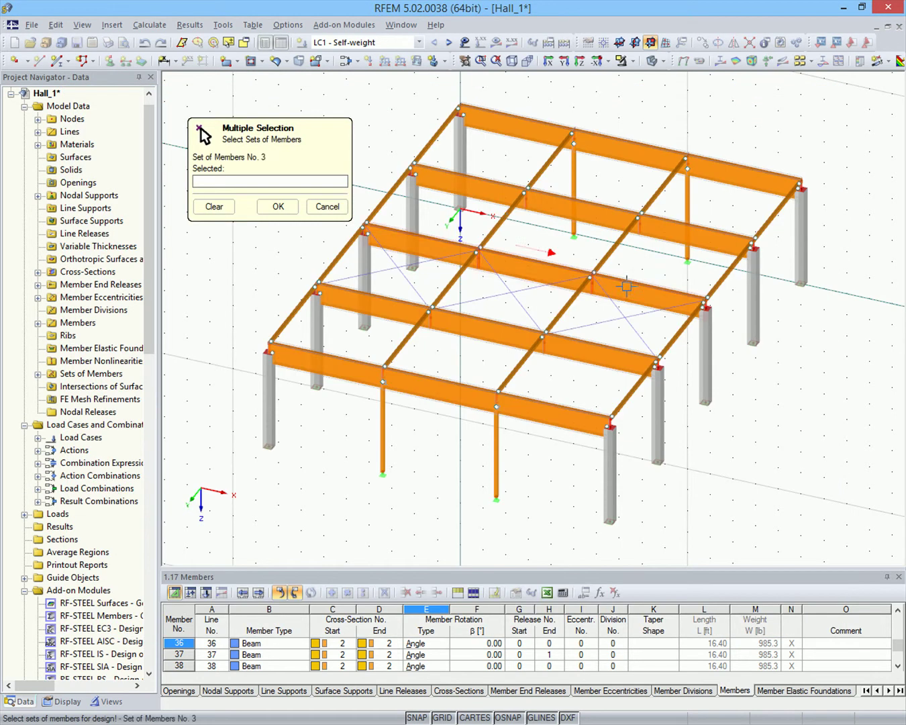
key("ctrl+2")
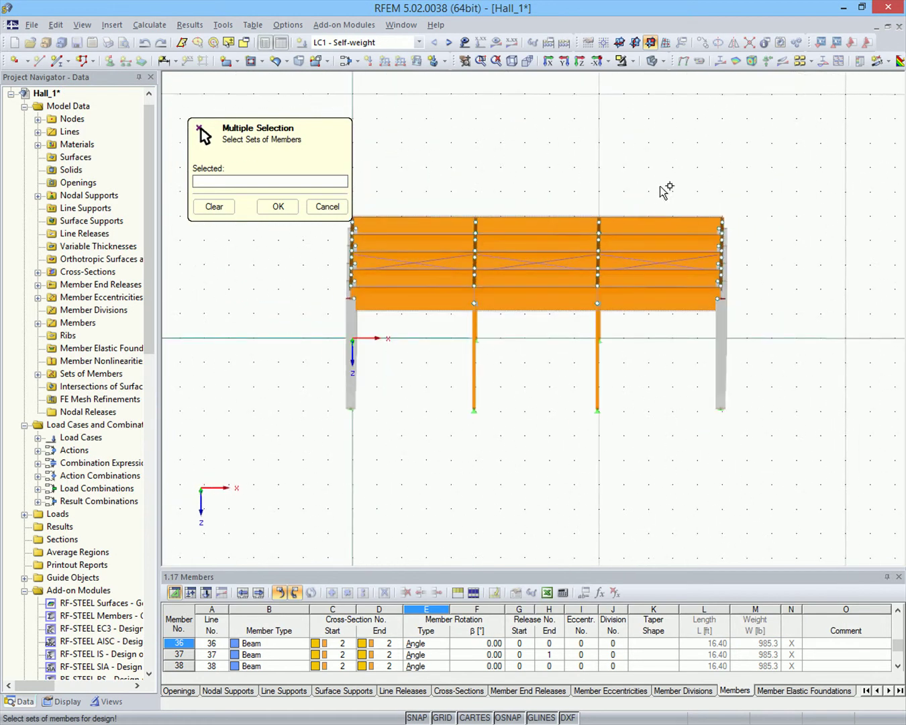
left_click(627, 337)
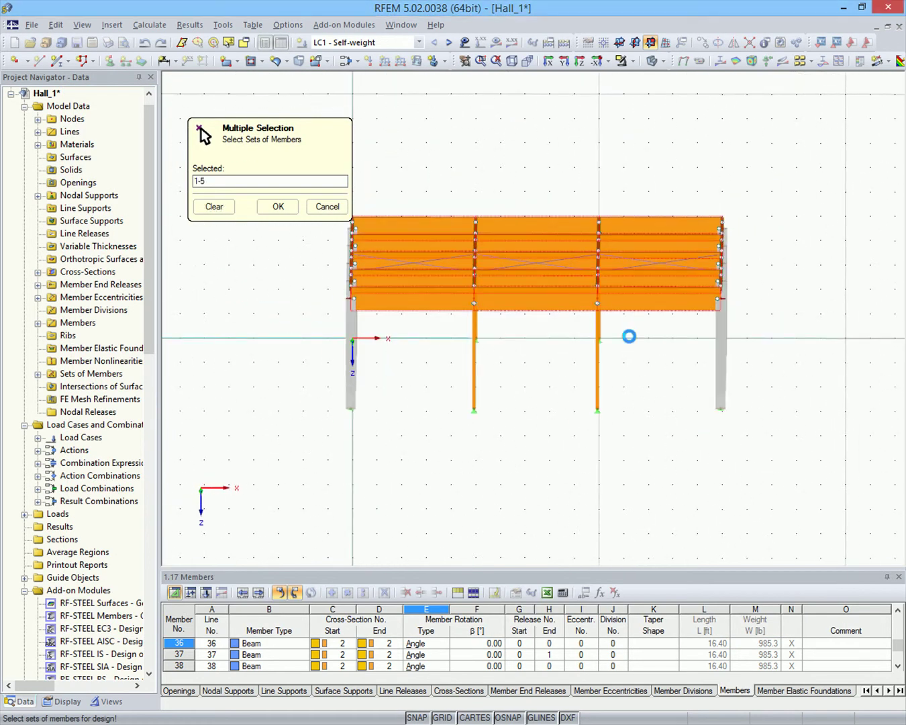
left_click(278, 207)
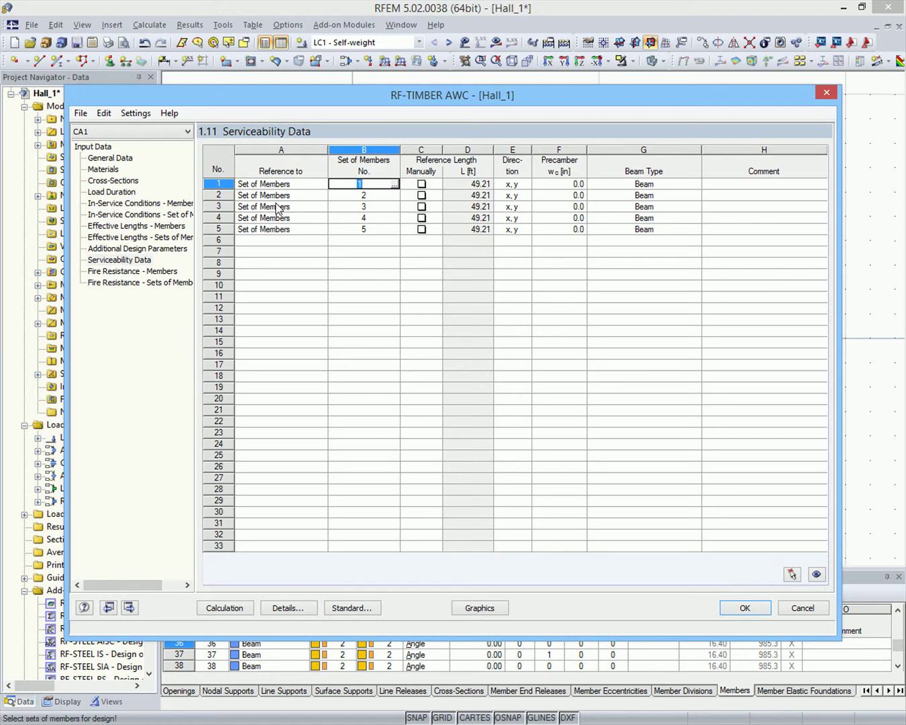
left_click(129, 608)
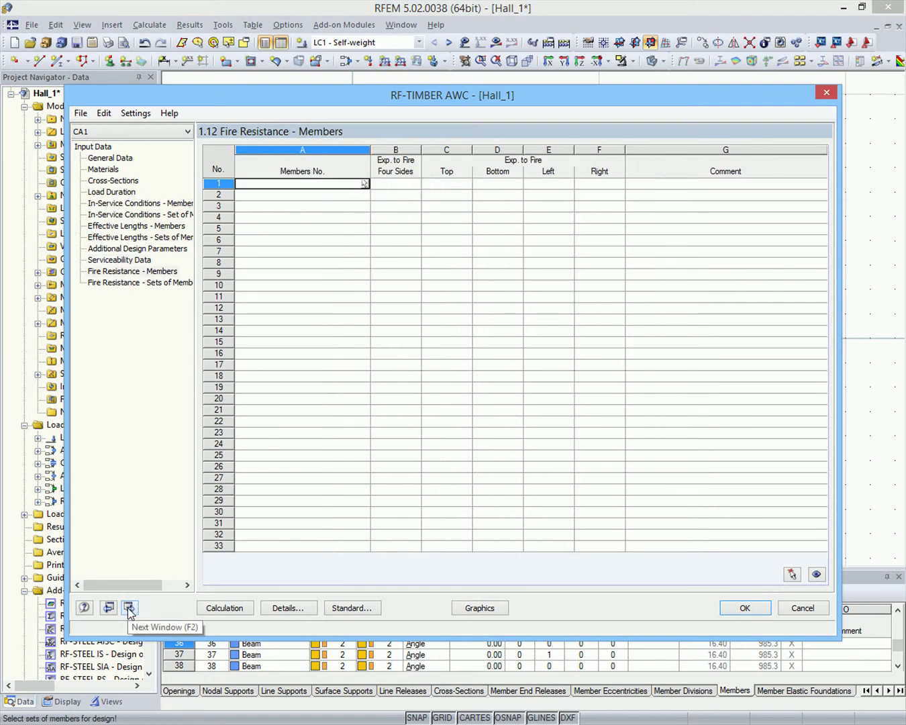
left_click(129, 608)
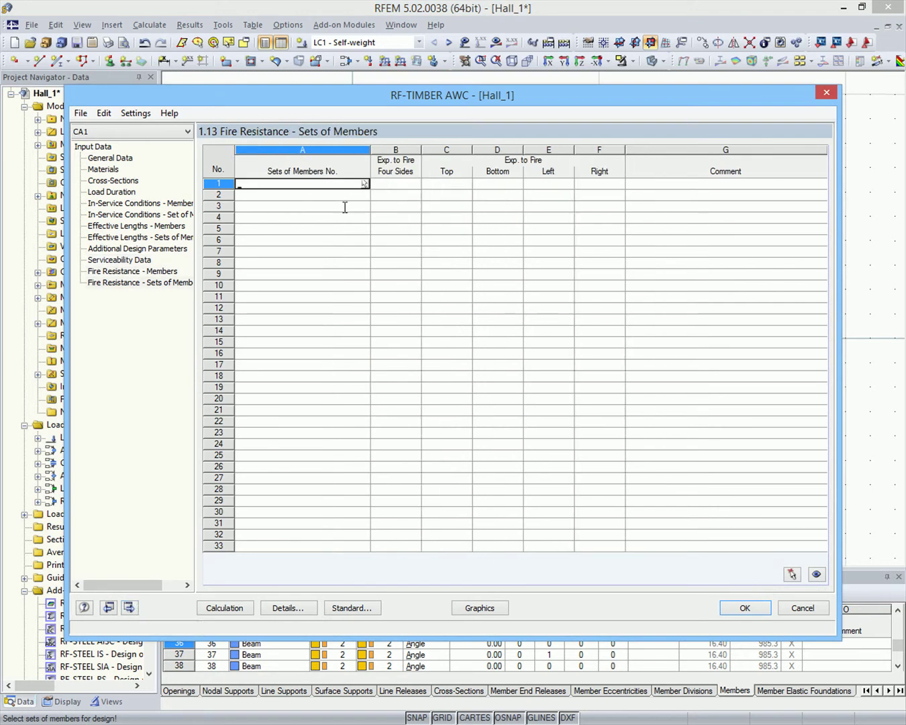
Step: Select member sets 1–5 from the model for fire resistance design
left_click(366, 184)
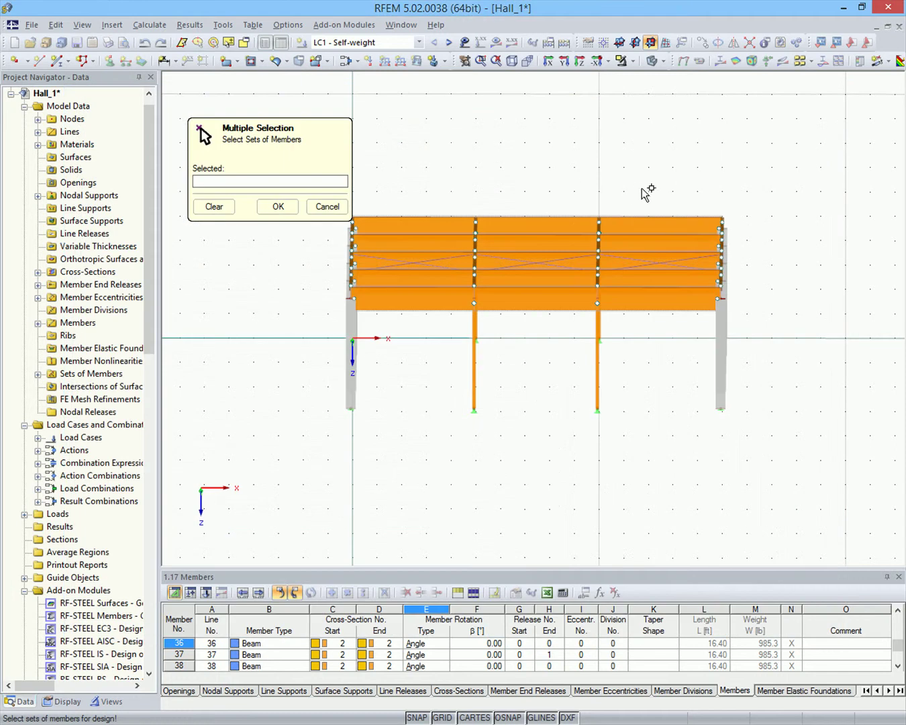
left_click_drag(663, 184, 648, 329)
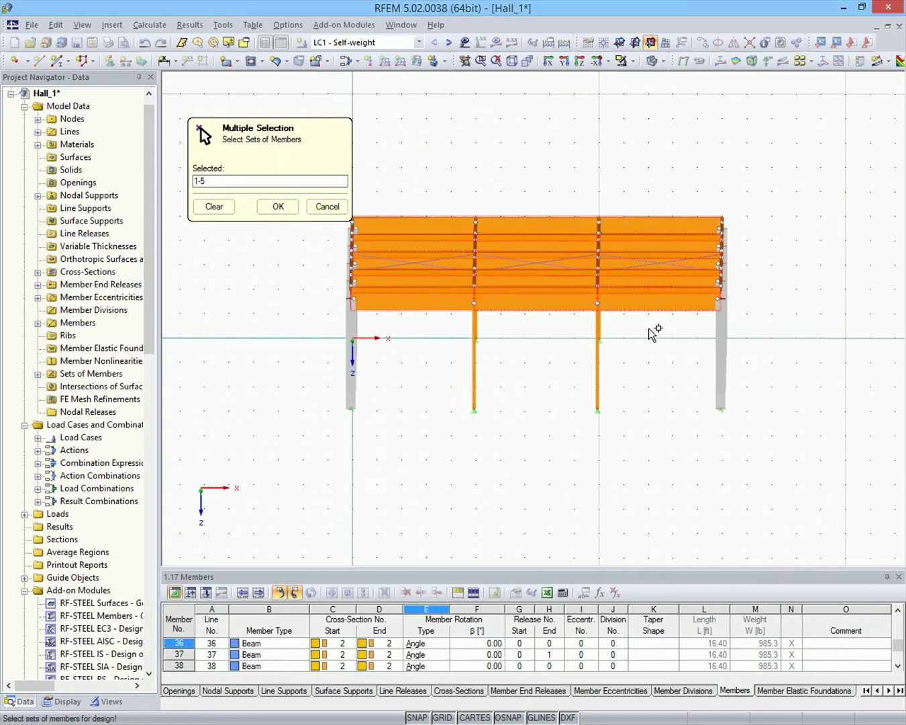
left_click(278, 206)
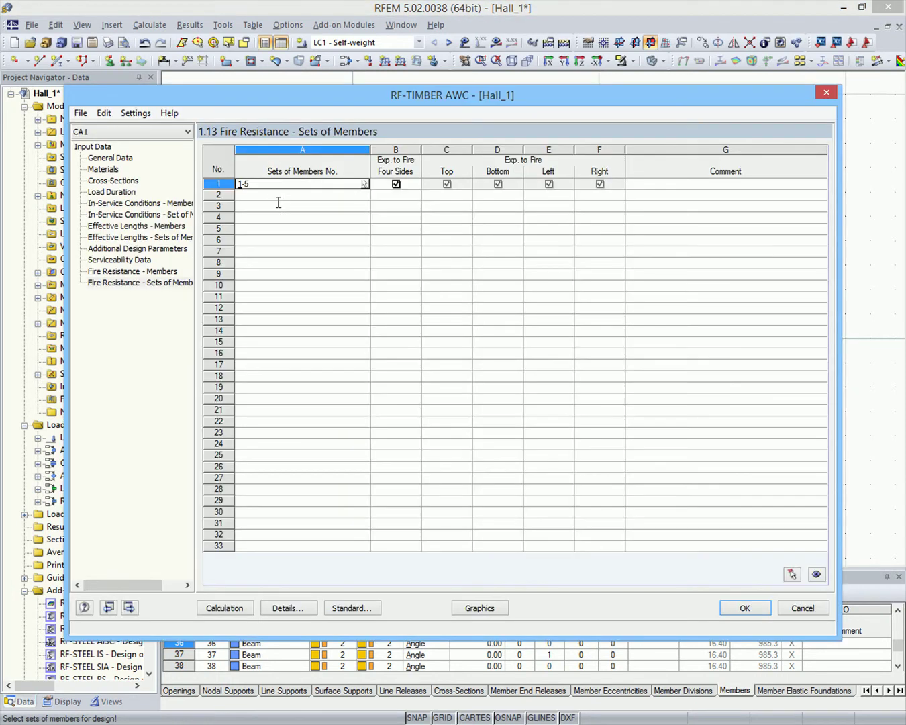
Step: Expose the sets to fire on bottom, left and right only, then run the calculation
left_click(396, 183)
left_click(447, 185)
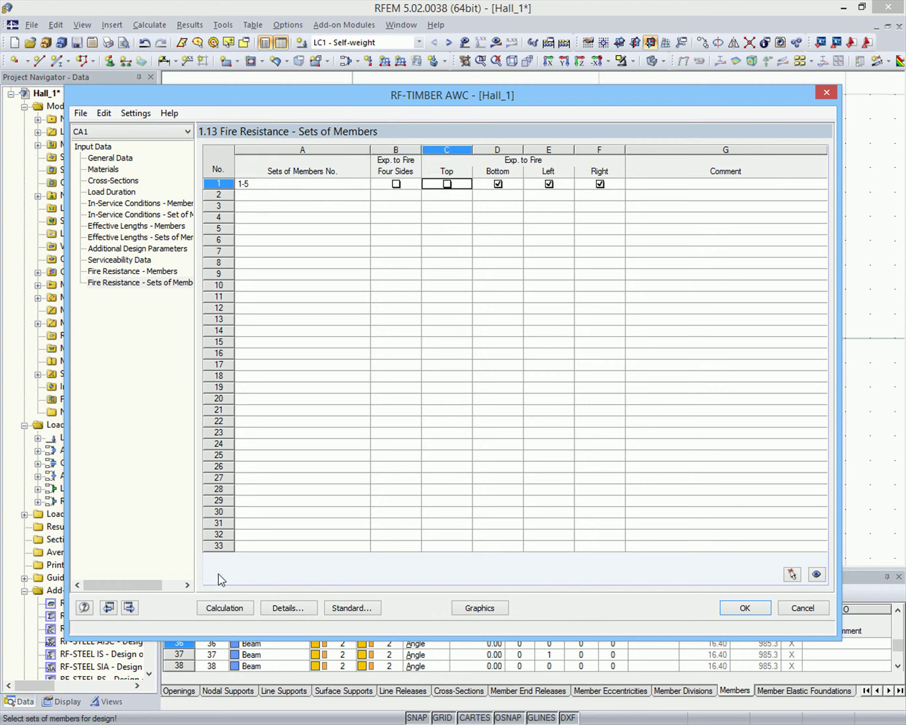
left_click(225, 608)
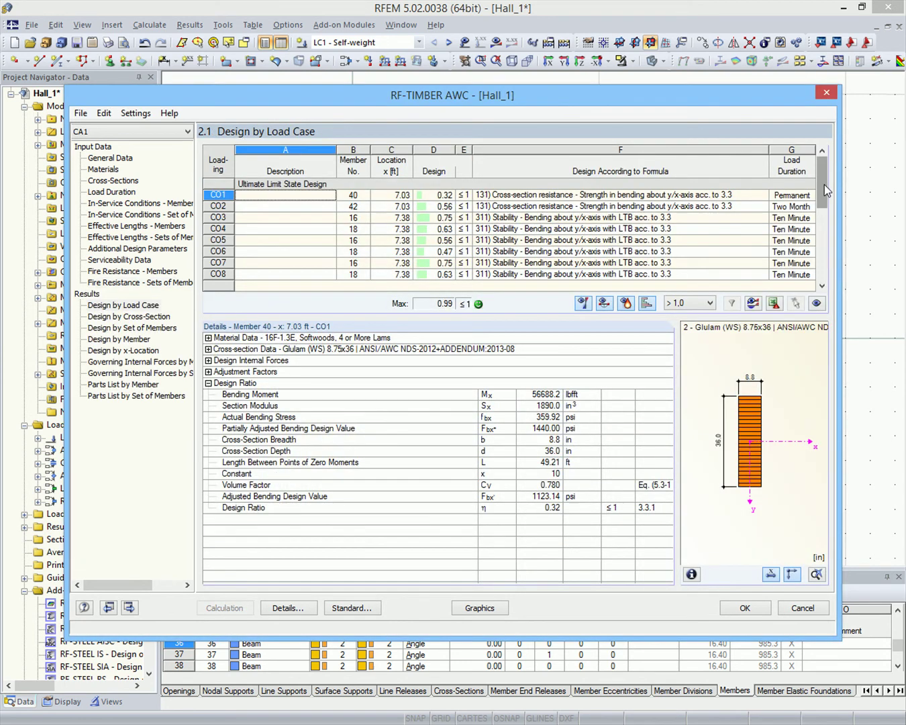
Step: Inspect the 0.75 design ratio for CO7, the 0.99 deflection ratio for CO20, and results by cross-section
scroll(824, 185, "down", 2)
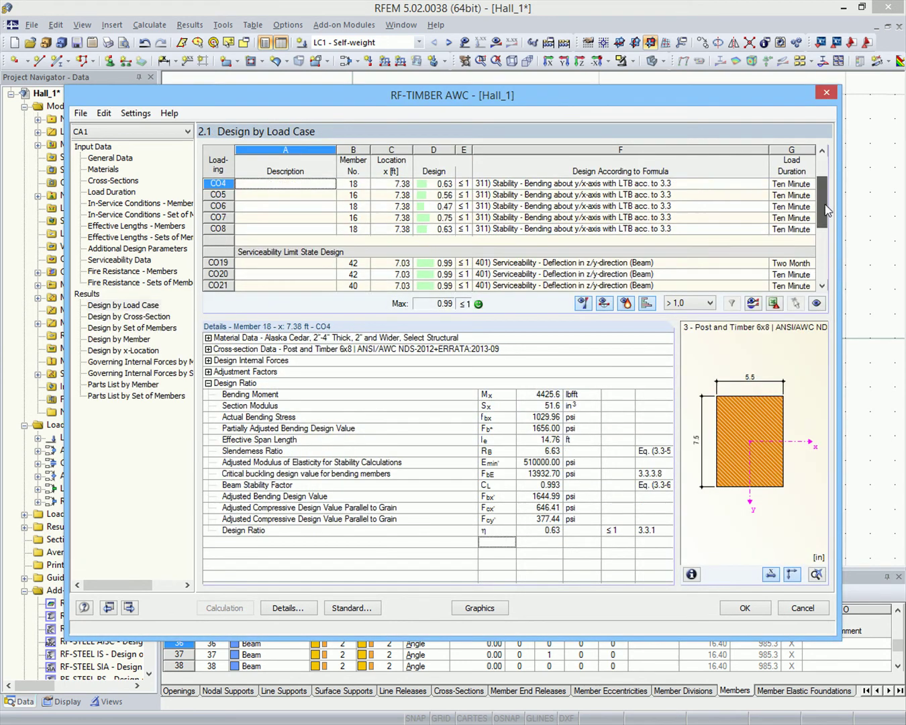
left_click(443, 207)
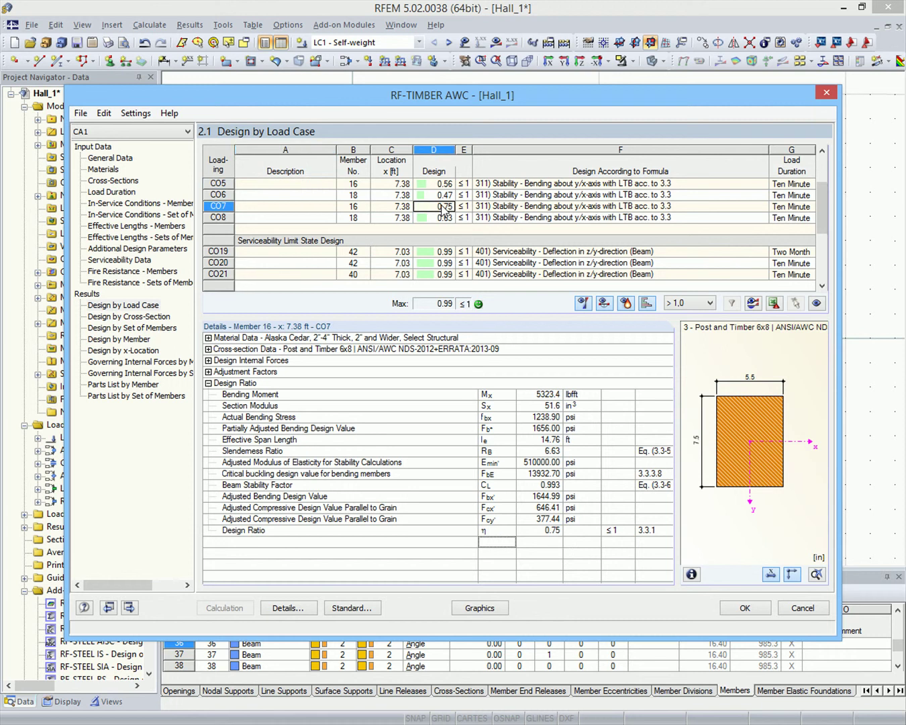
left_click(443, 264)
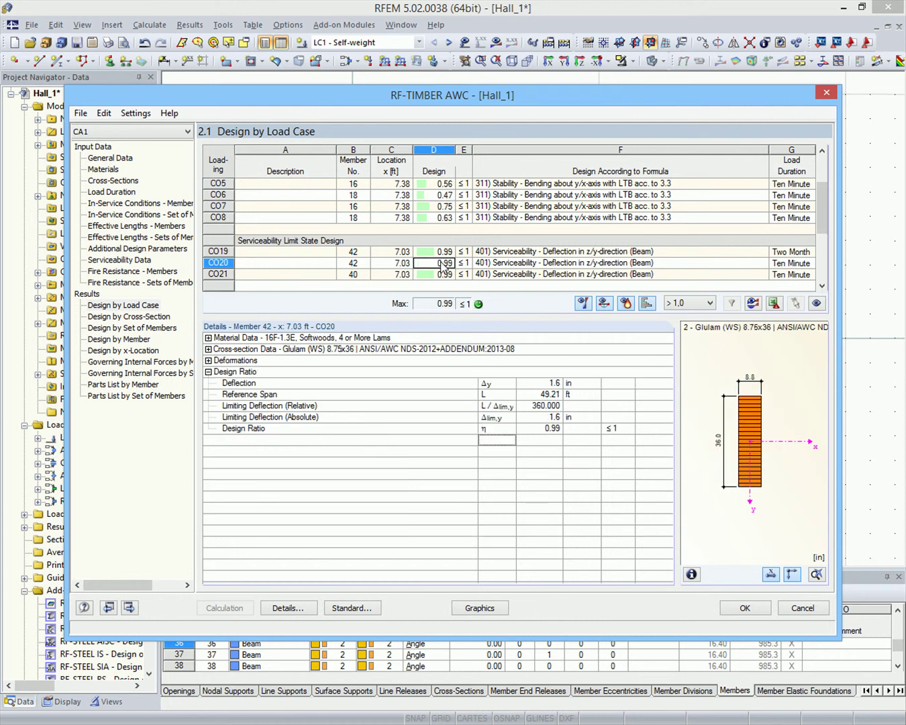
left_click(146, 317)
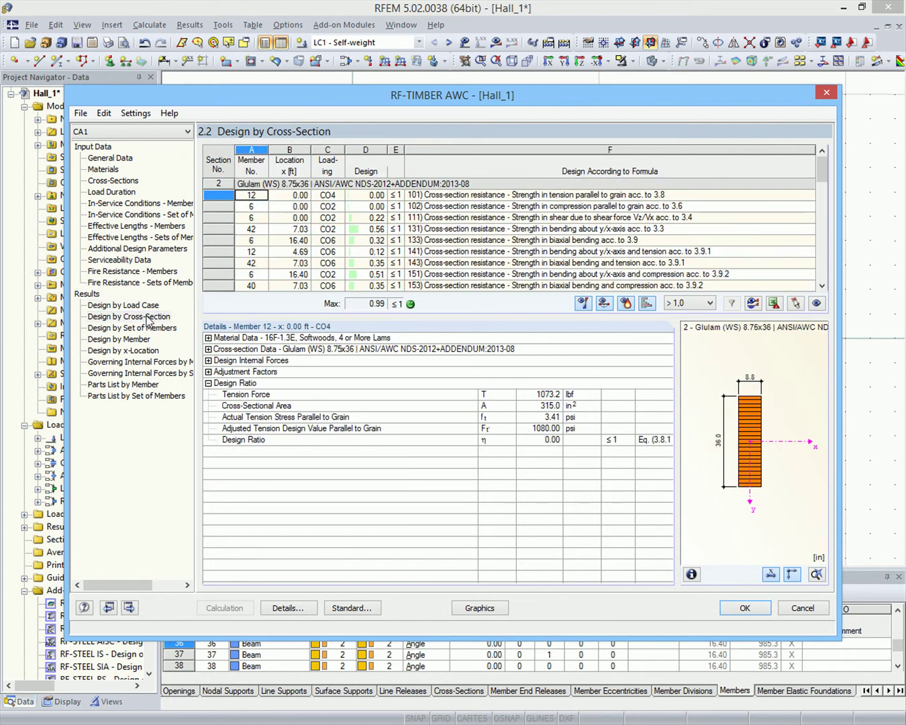
Step: Review governing internal forces and parts lists by member and by set of members
left_click(133, 364)
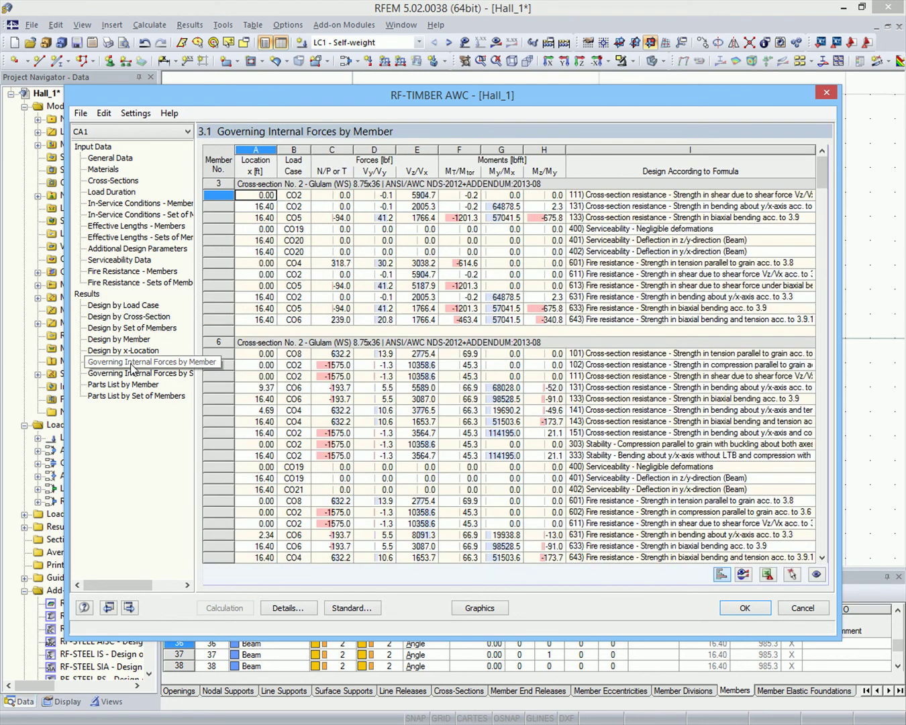
left_click(131, 374)
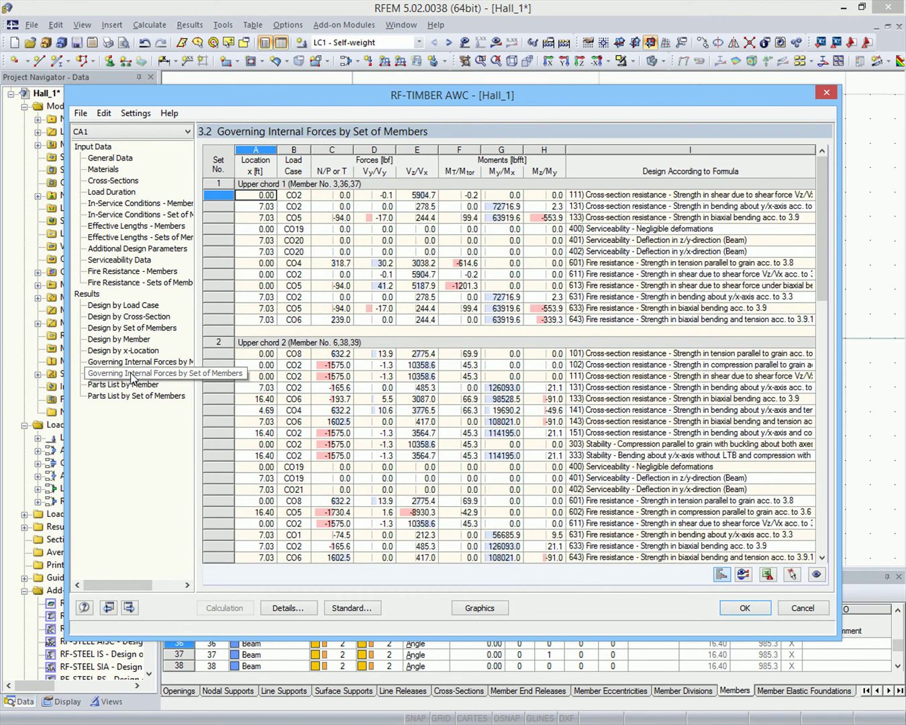
left_click(126, 385)
left_click(130, 396)
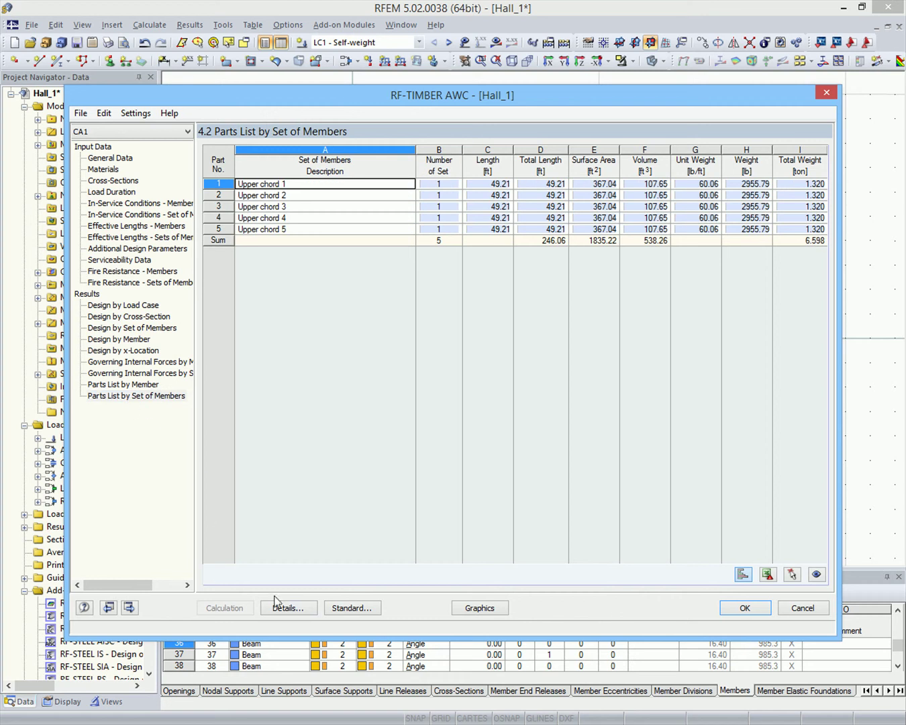
Step: Return to the hall model in isometric view and show RF-TIMBER AWC CA1 results
left_click(746, 606)
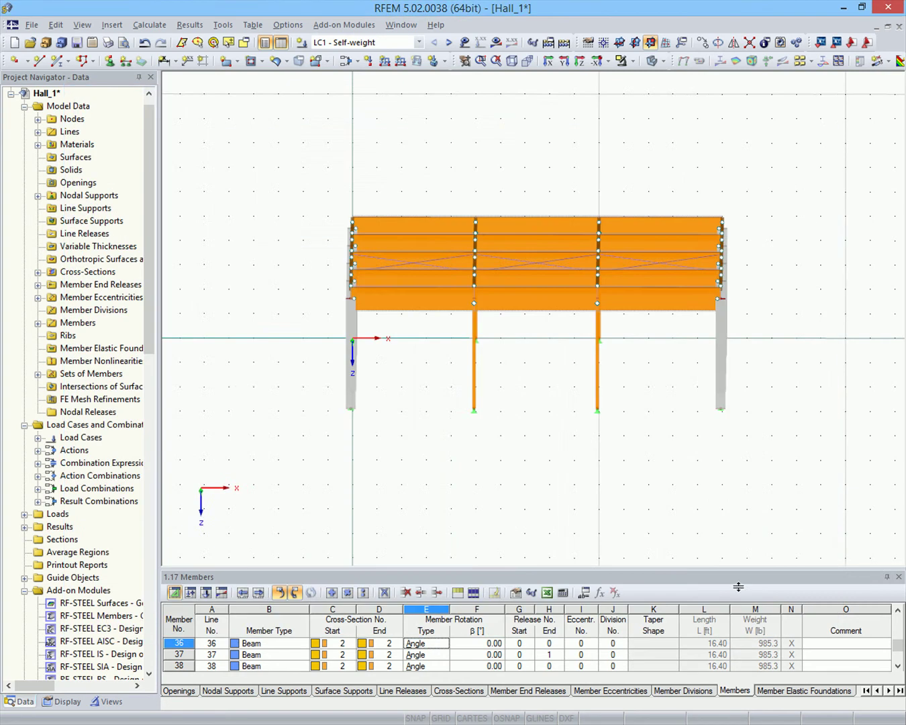
key("F7")
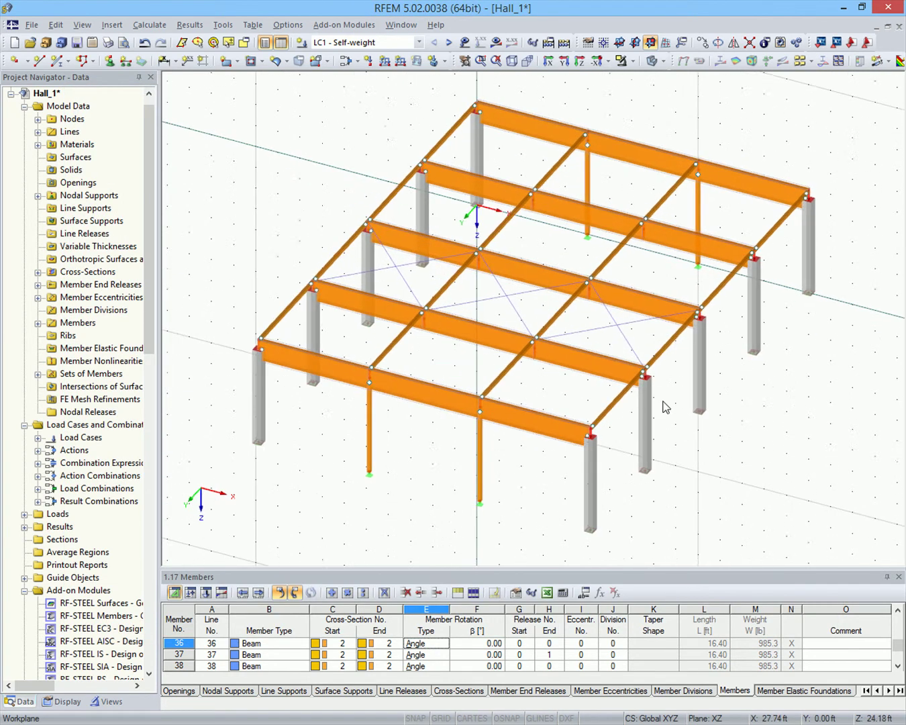
left_click(419, 42)
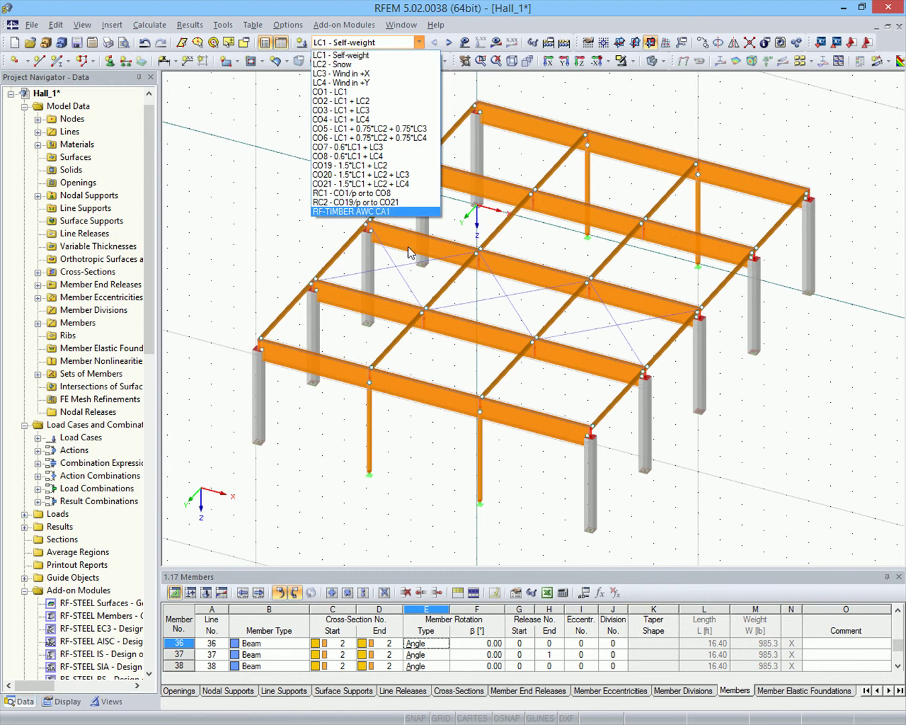
left_click(405, 212)
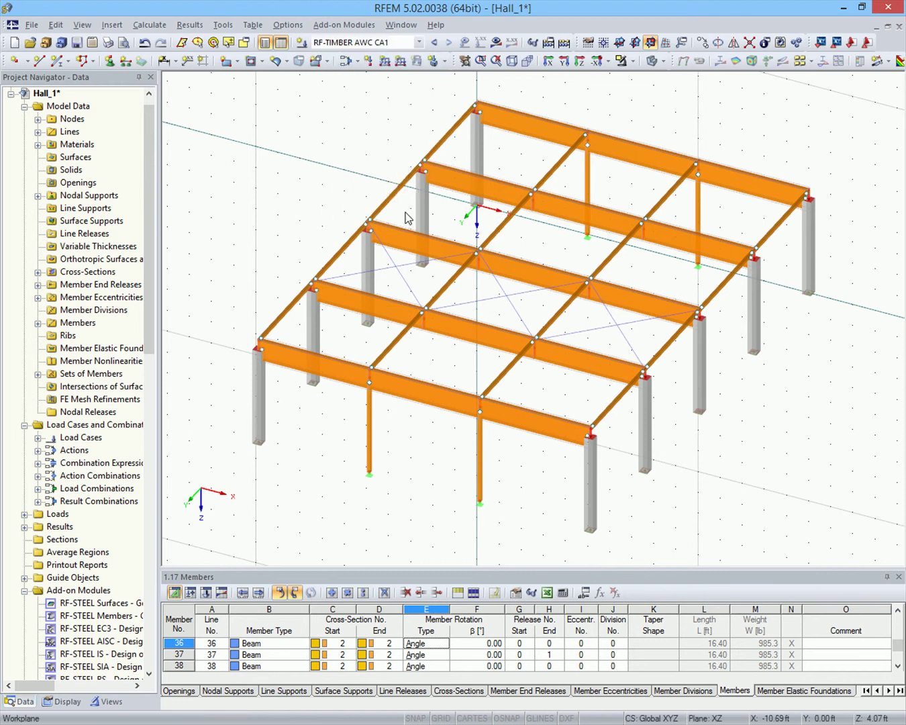
left_click(496, 45)
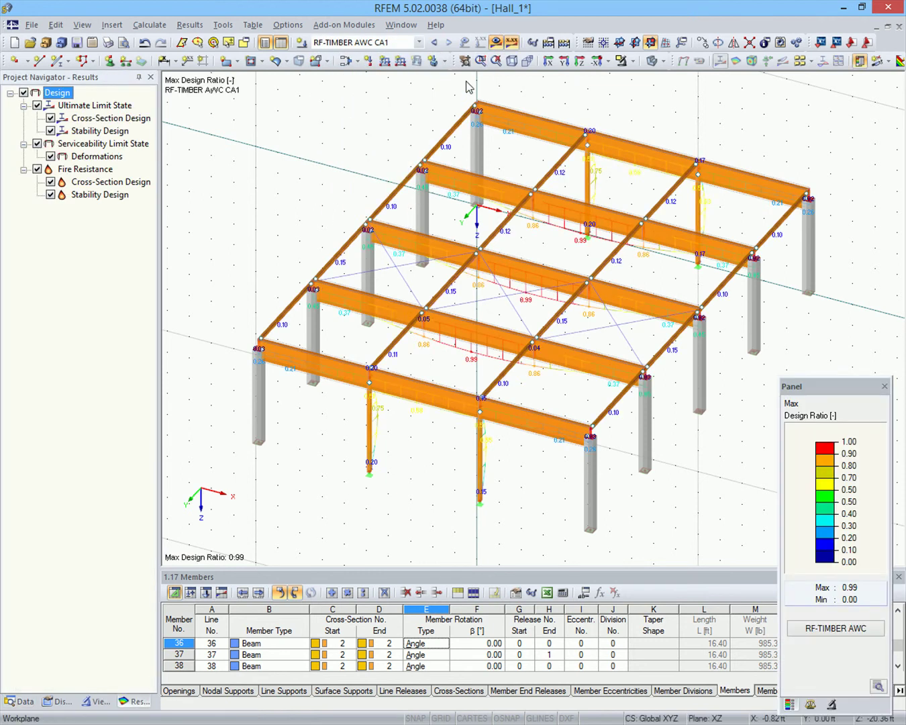
Step: Display the member design ratios as colour-coded cross-sections with a legend
left_click(62, 701)
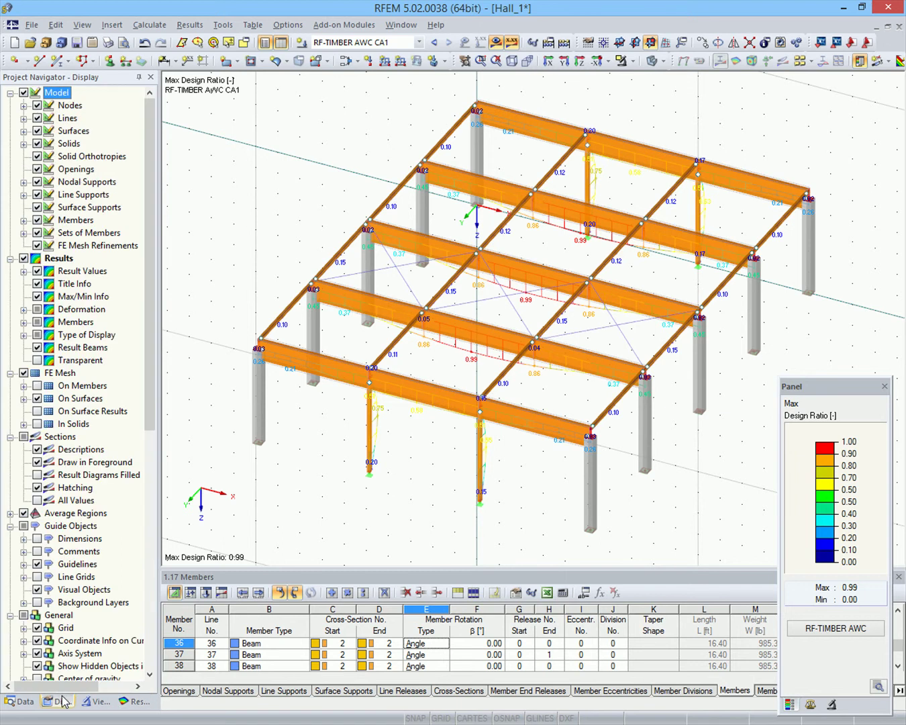
left_click(23, 321)
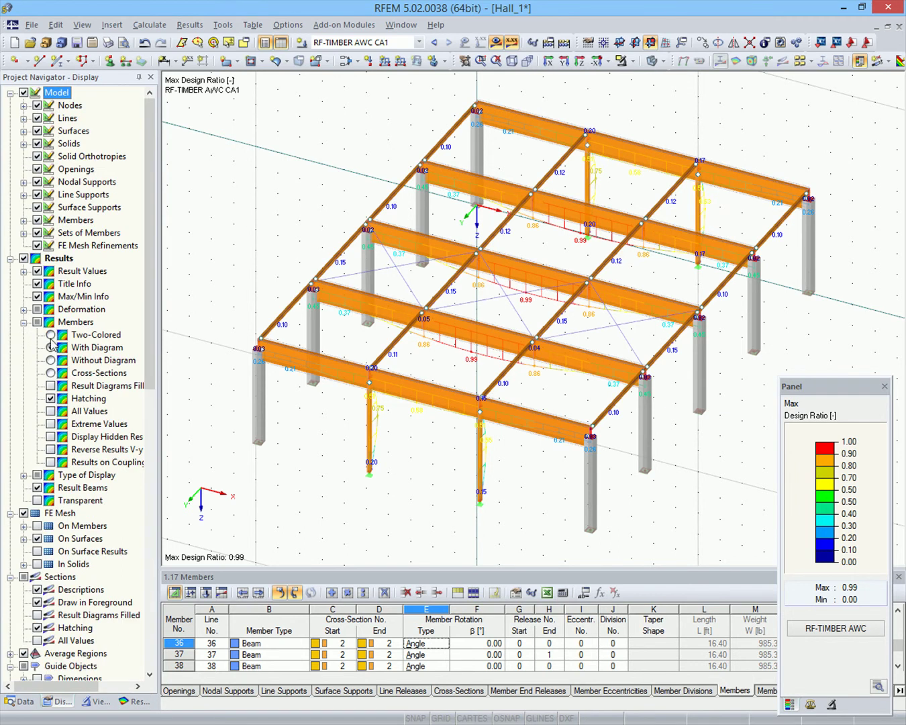
left_click(50, 334)
left_click(50, 361)
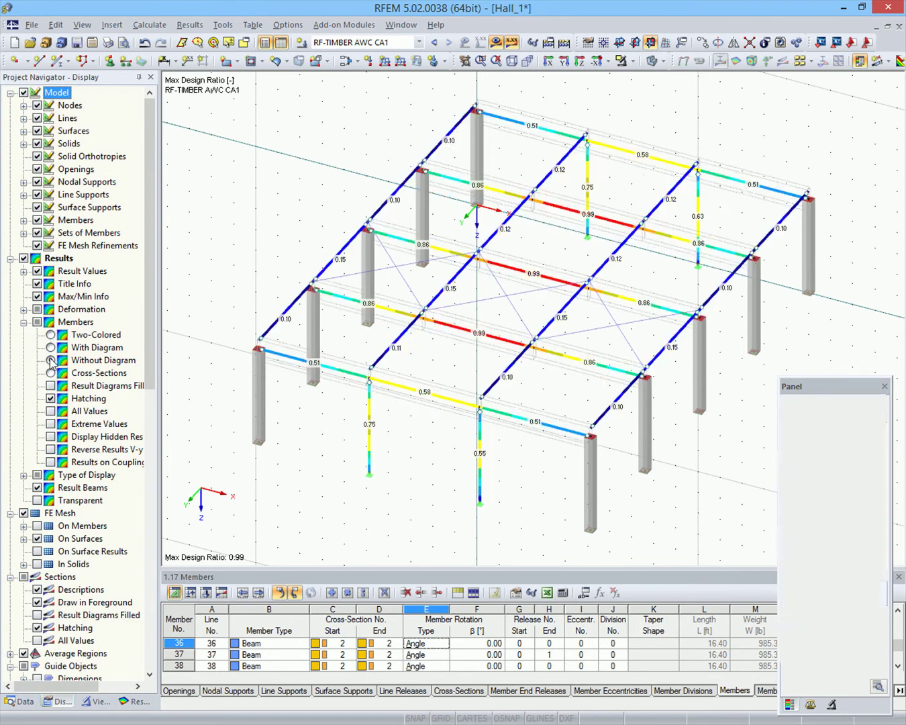
left_click(49, 373)
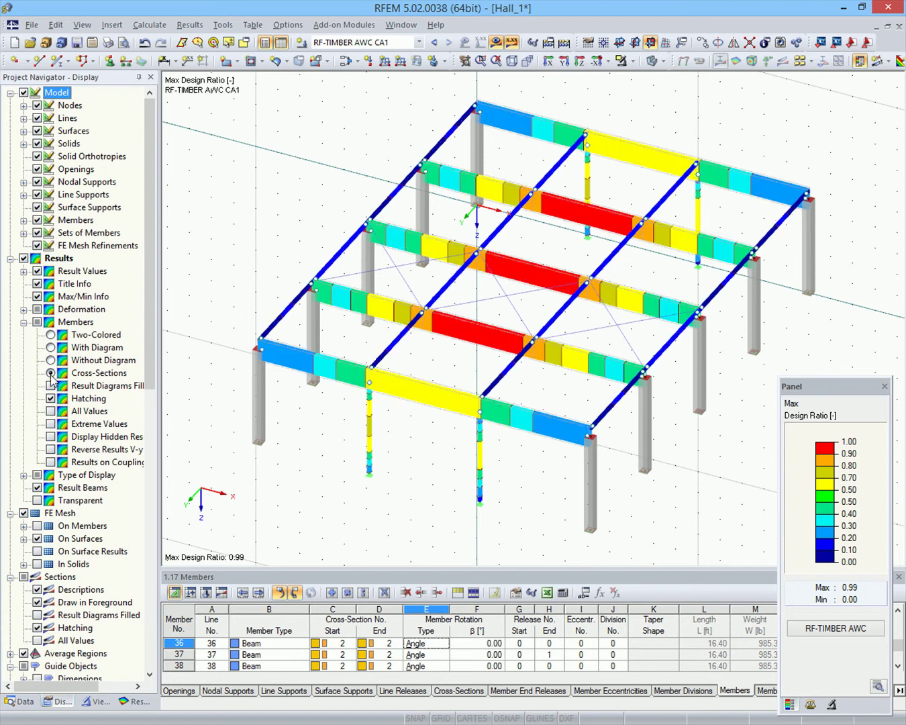
scroll(521, 378, "up", 1)
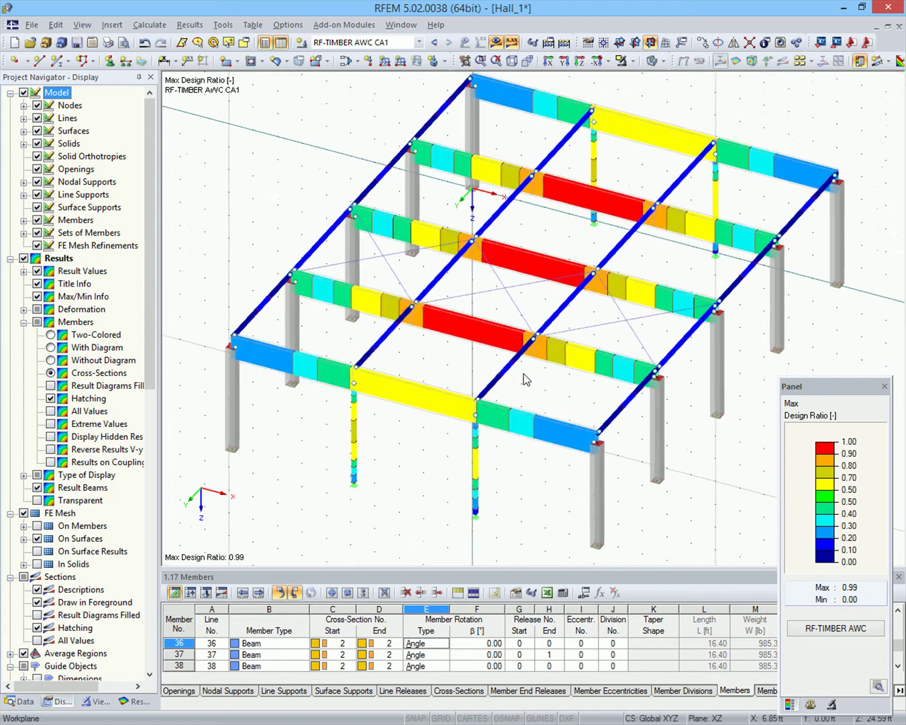
middle_click_drag(522, 377, 520, 387)
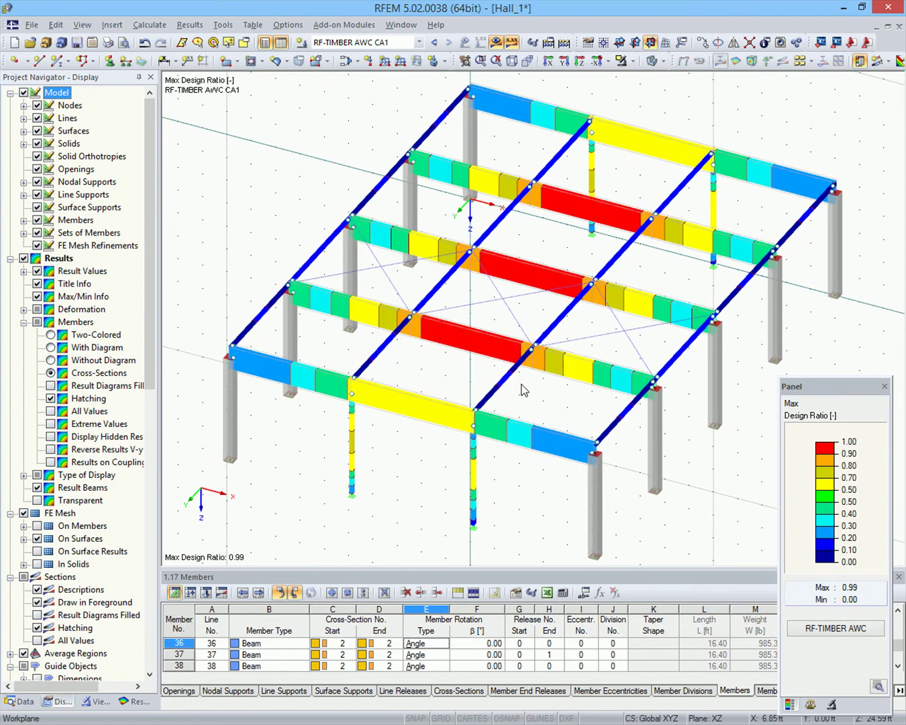
Step: Add the isometric CA1 design-ratio graphic to printout report PR1
left_click(110, 44)
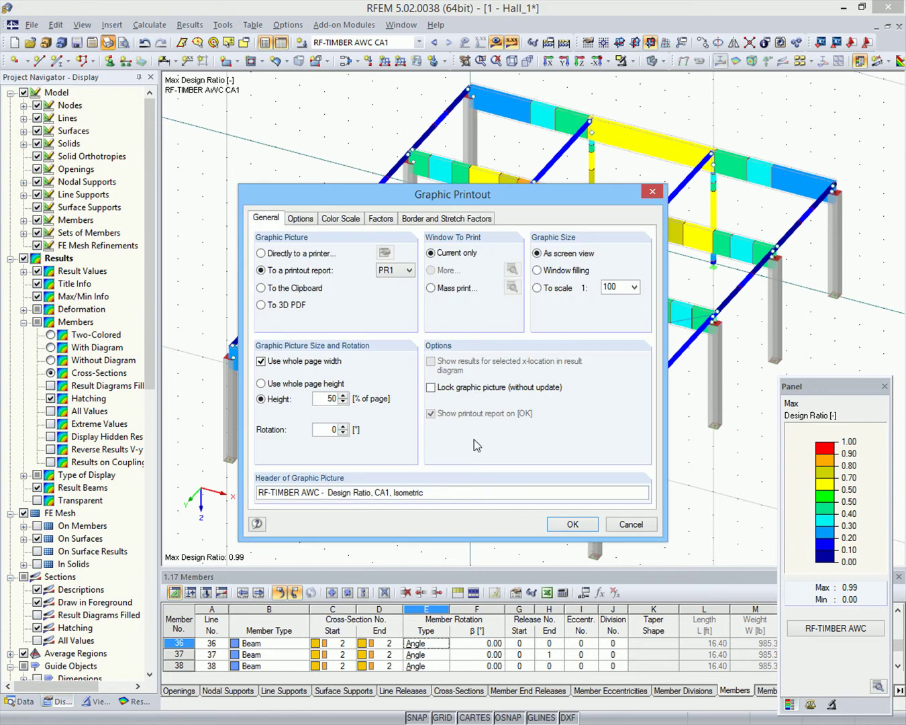
left_click(564, 522)
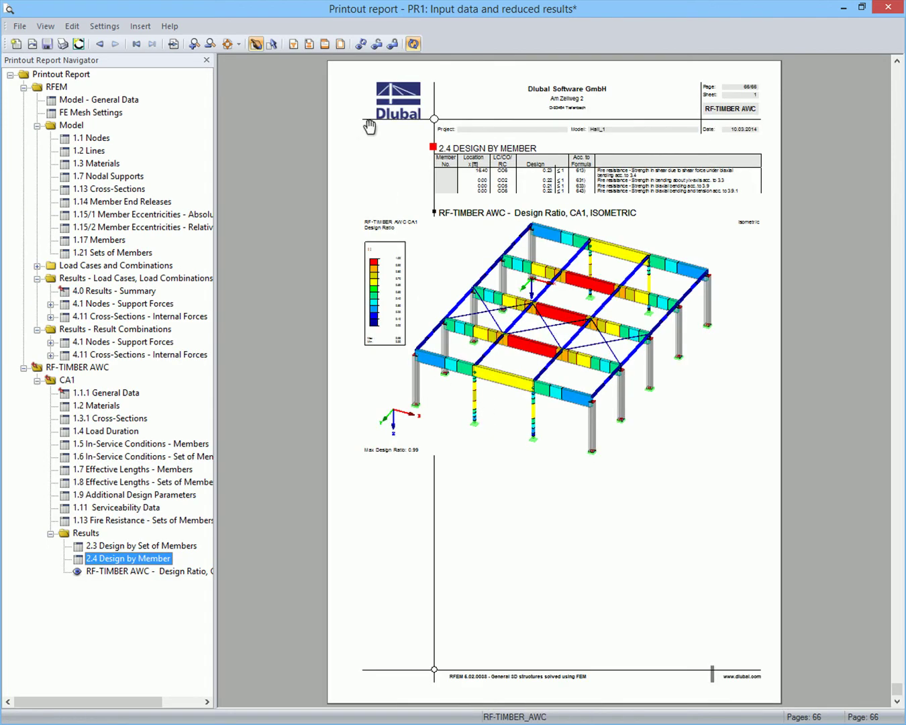
left_click(324, 46)
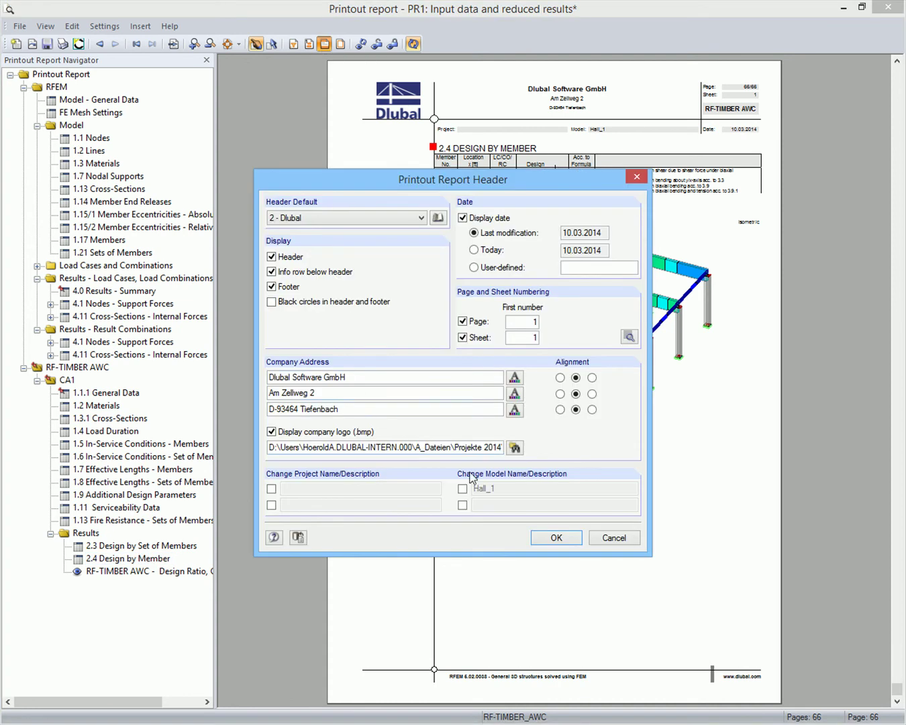
left_click(612, 538)
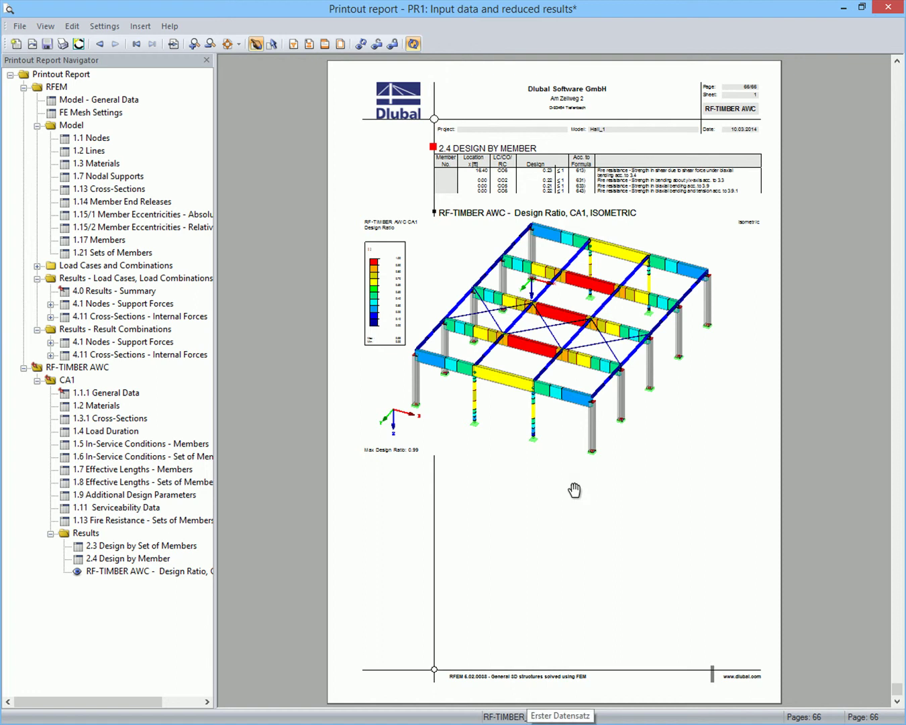
left_click(293, 45)
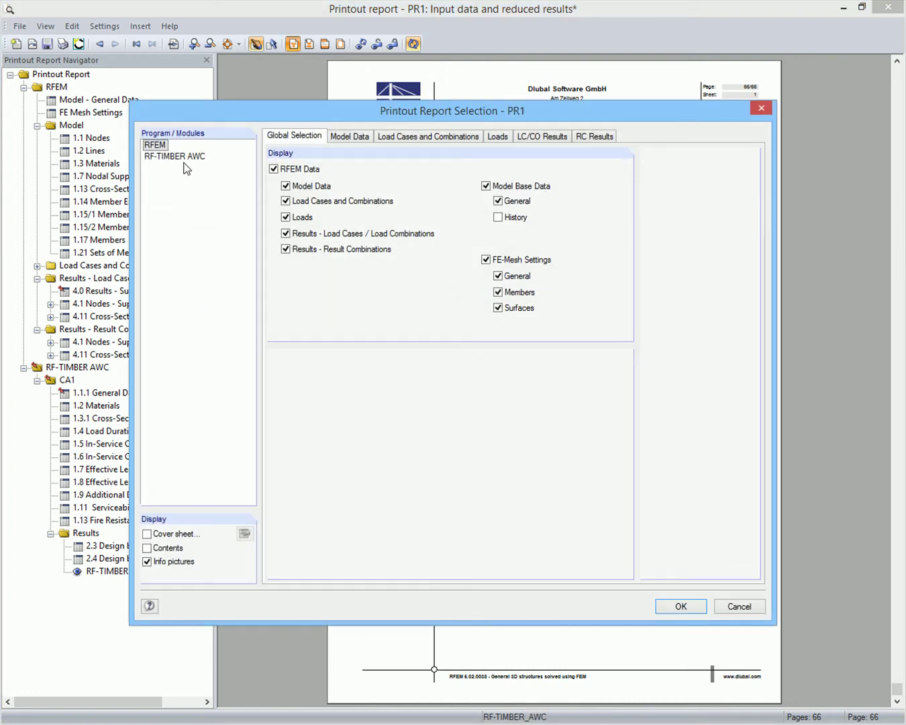
left_click(185, 158)
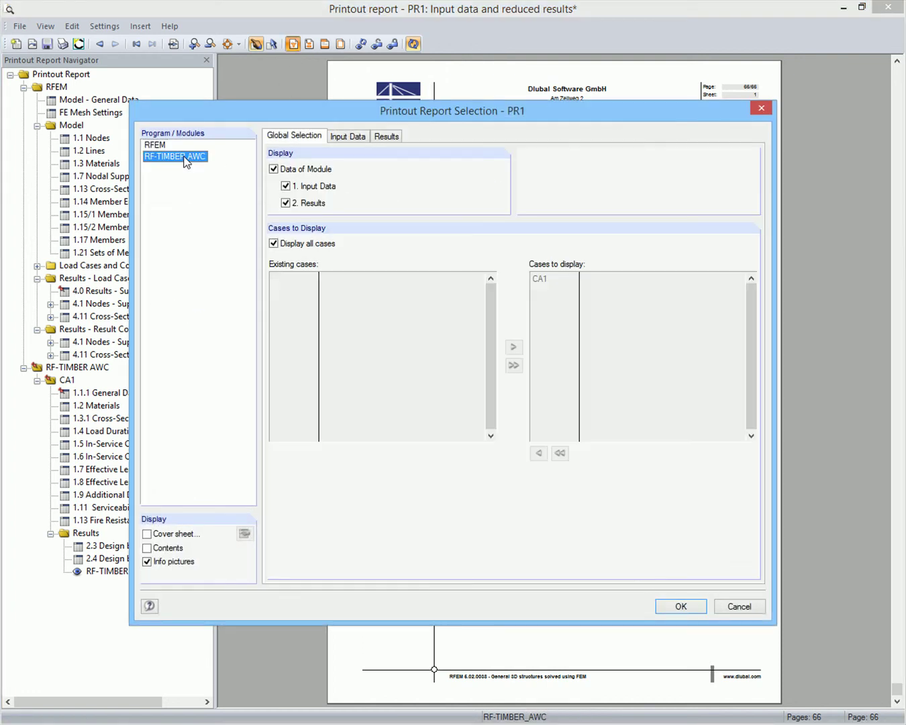
left_click(342, 137)
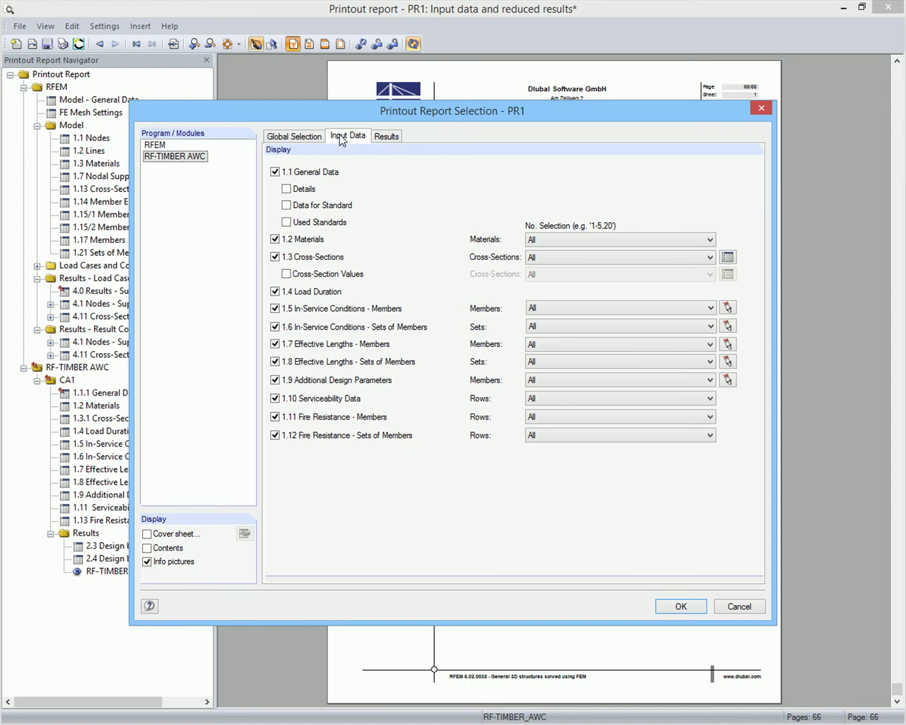
left_click(382, 136)
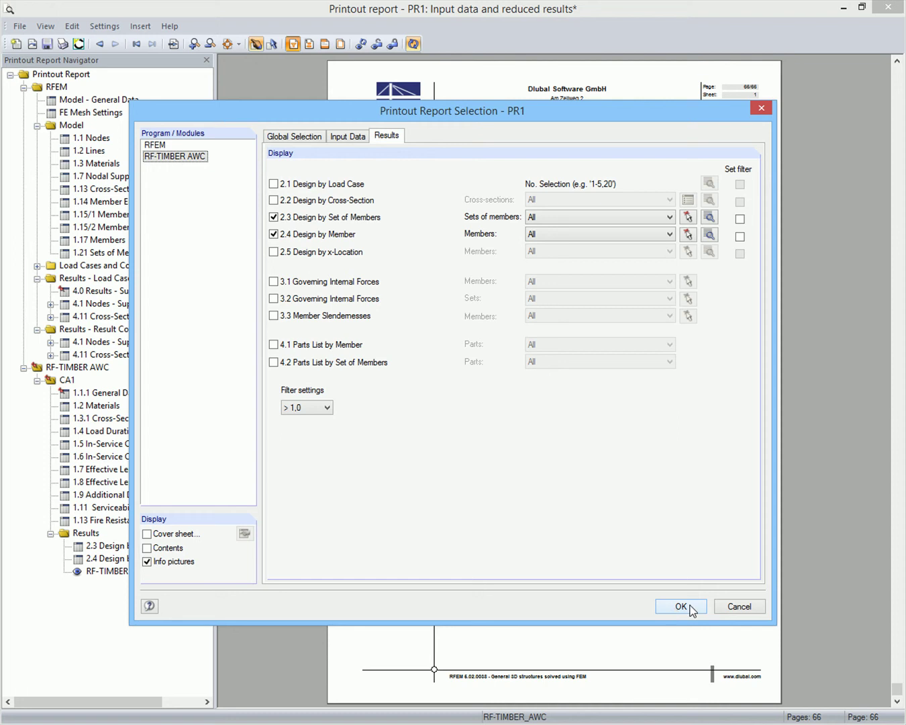
left_click(717, 606)
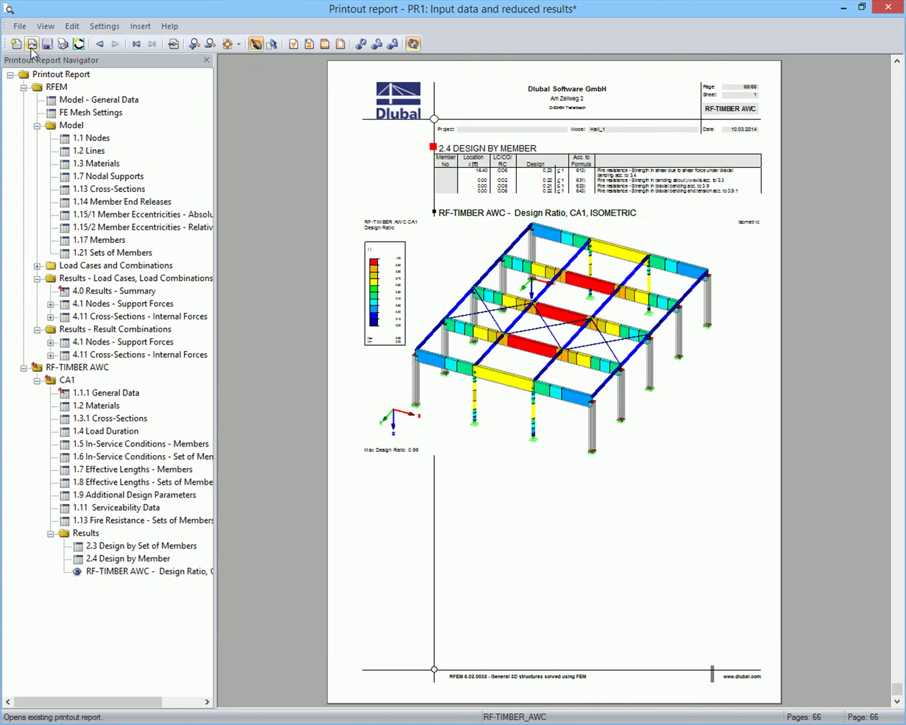
left_click(20, 27)
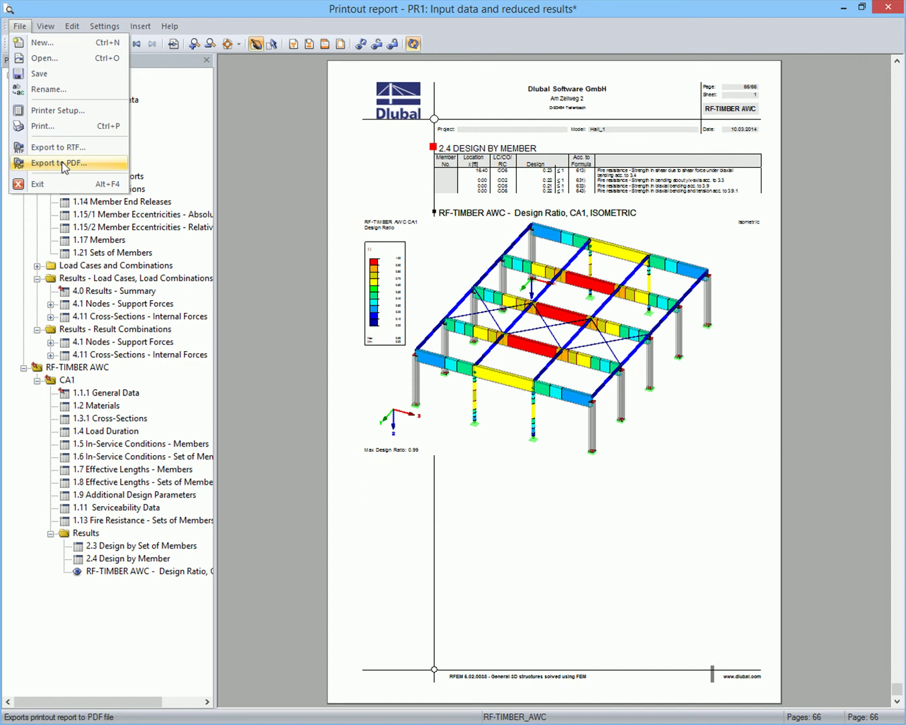
left_click(273, 185)
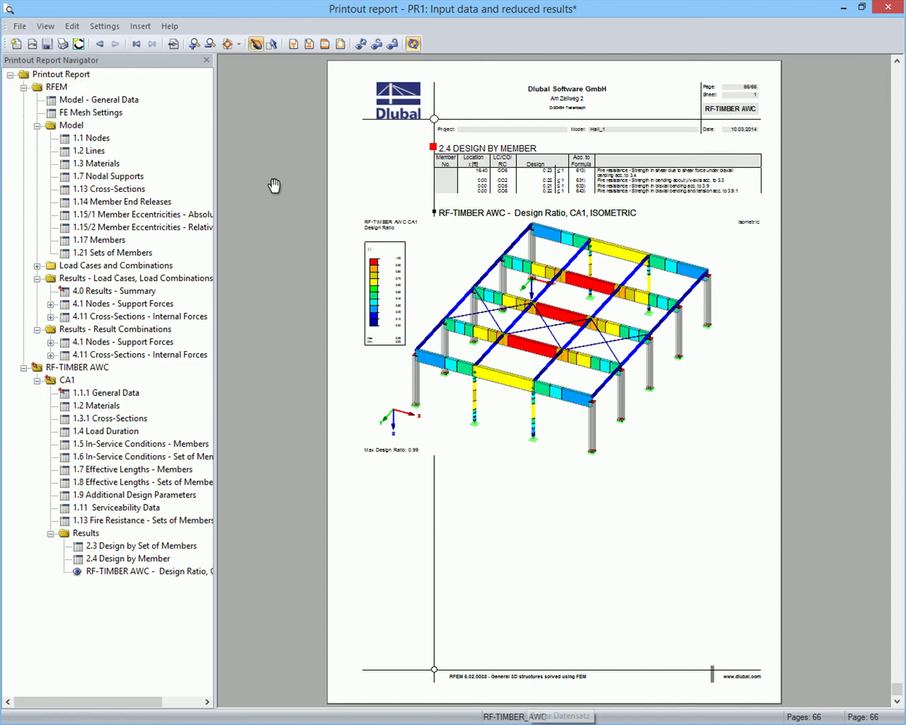